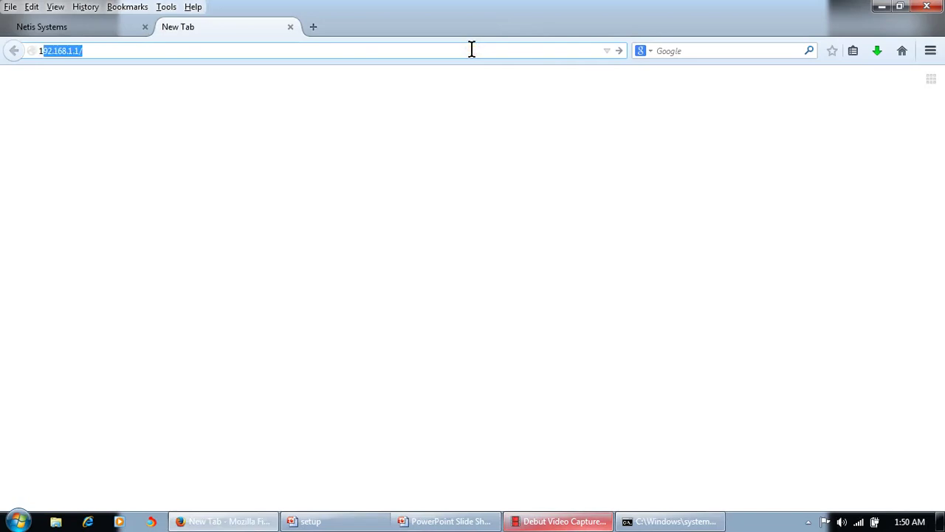
# Load the router admin at 192.168.1.1 and go to Advanced > Network > LAN
pyautogui.write('68.1.1')
pyautogui.press('Return')
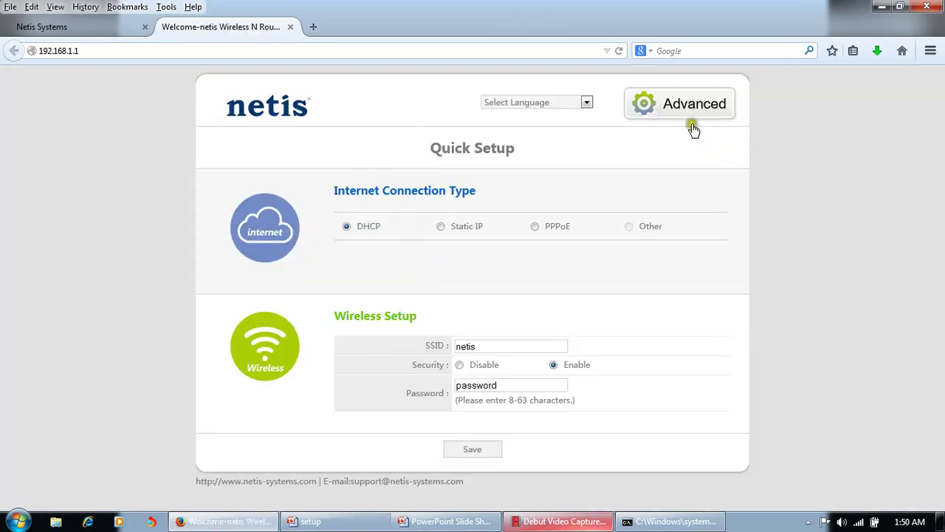
pyautogui.click(685, 115)
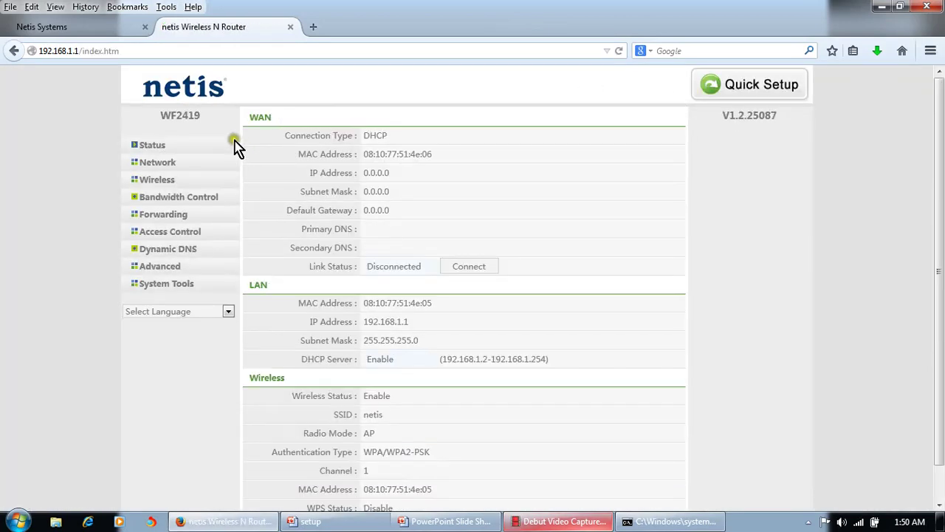
pyautogui.click(156, 166)
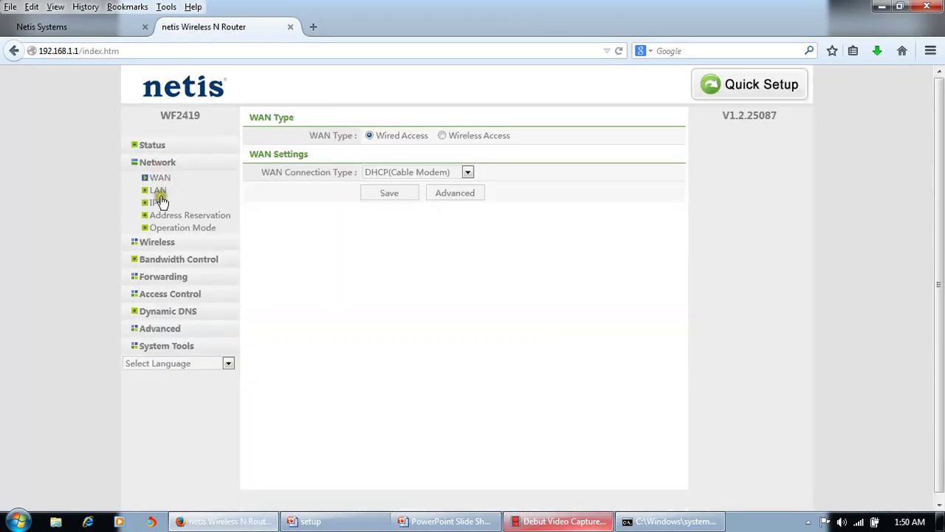
pyautogui.click(158, 191)
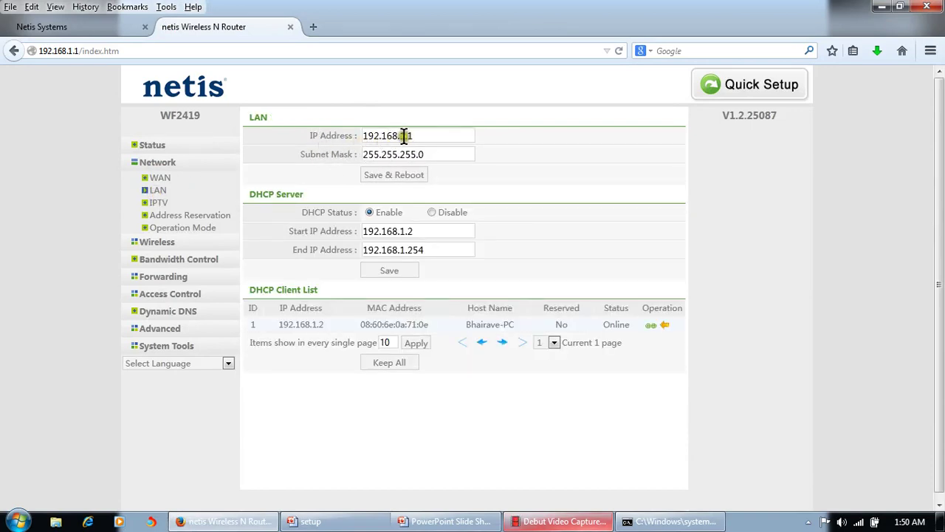
# Change the LAN IP address to 192.168.5.1 and confirm the router restart
pyautogui.click(406, 136)
pyautogui.press('BackSpace')
pyautogui.write('5')
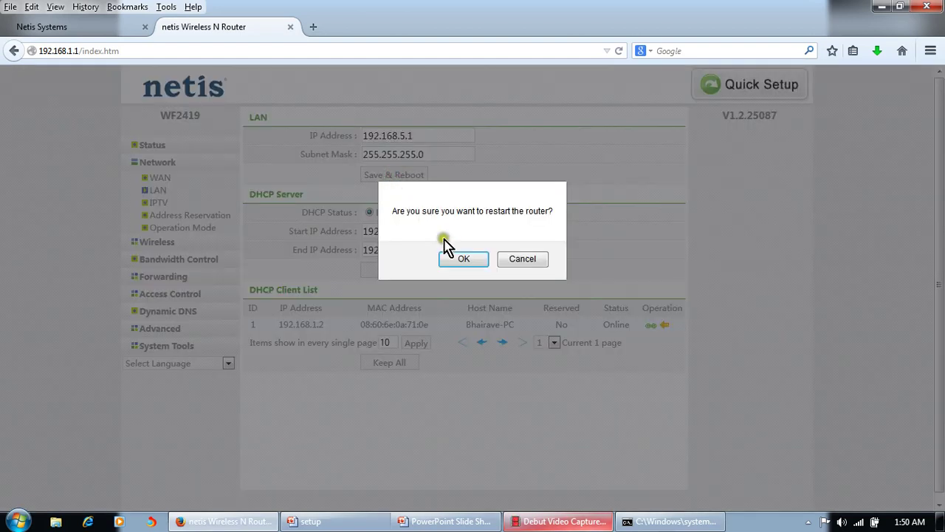
pyautogui.click(463, 260)
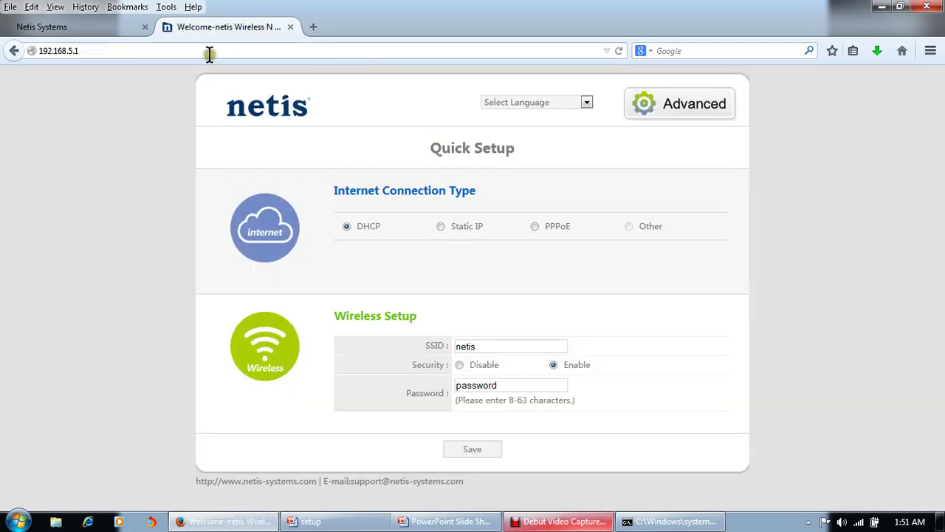
# Show the LAN page with IP 192.168.5.1 and DHCP range 192.168.5.2–192.168.5.254
pyautogui.click(206, 53)
pyautogui.click(686, 105)
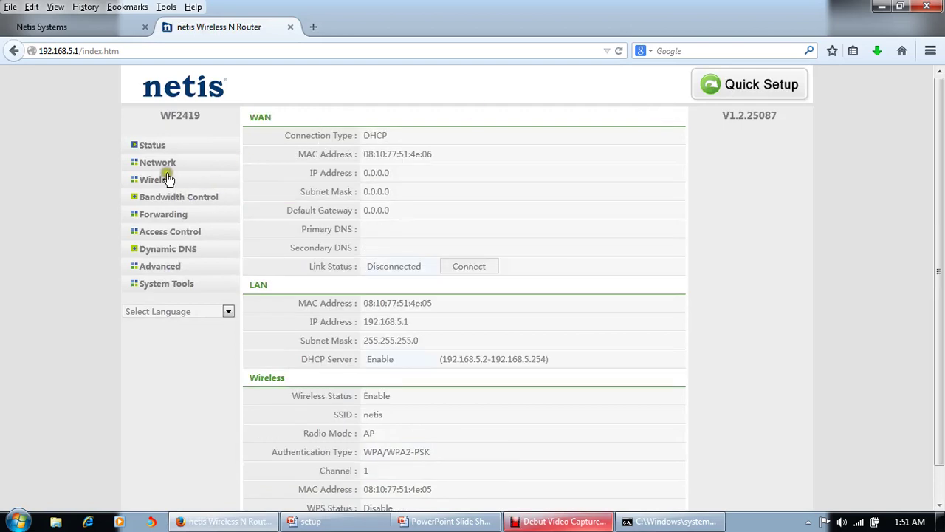
pyautogui.click(163, 165)
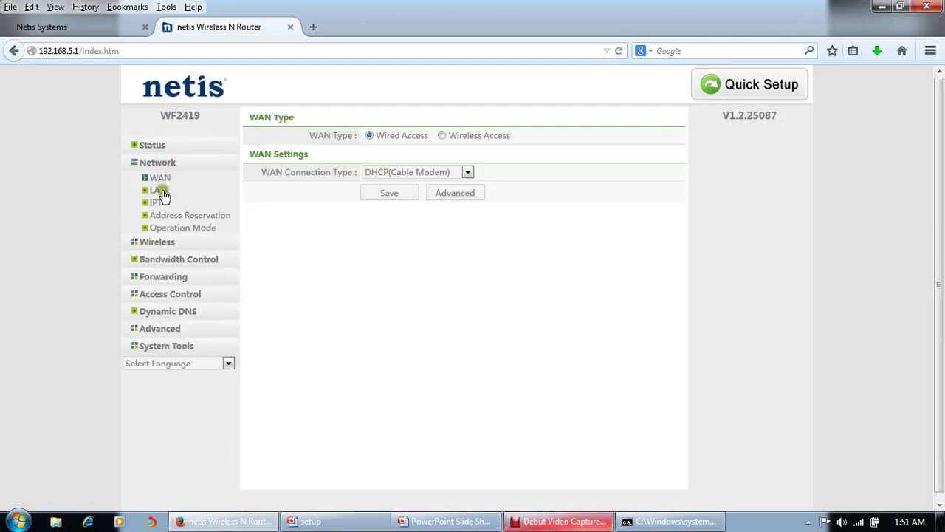
pyautogui.click(157, 190)
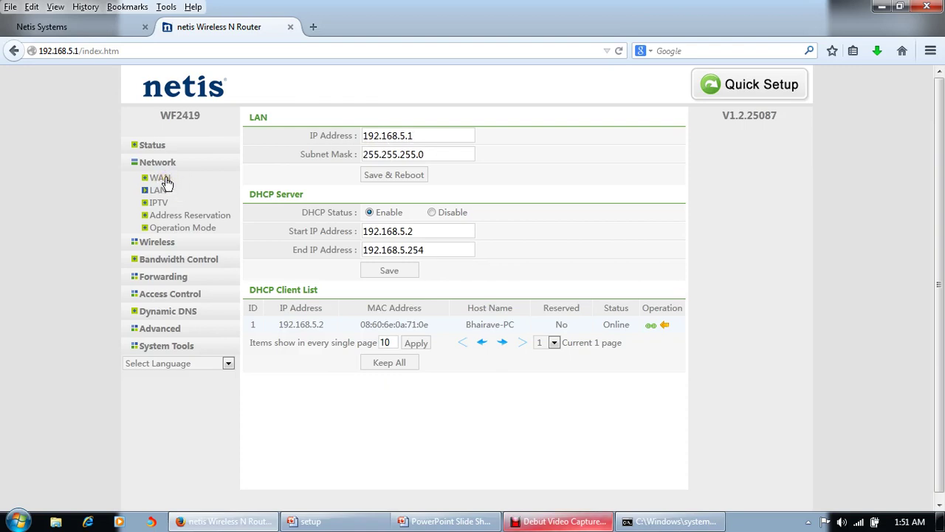
pyautogui.hotkey('alt', 'Tab')
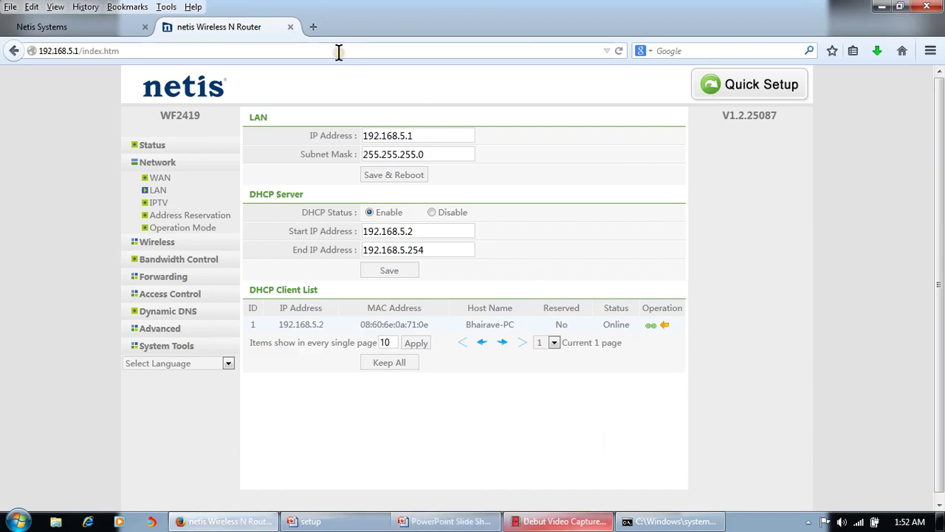
# In the WAN settings, try PPPoE as the connection type and view its username and password fields
pyautogui.click(339, 51)
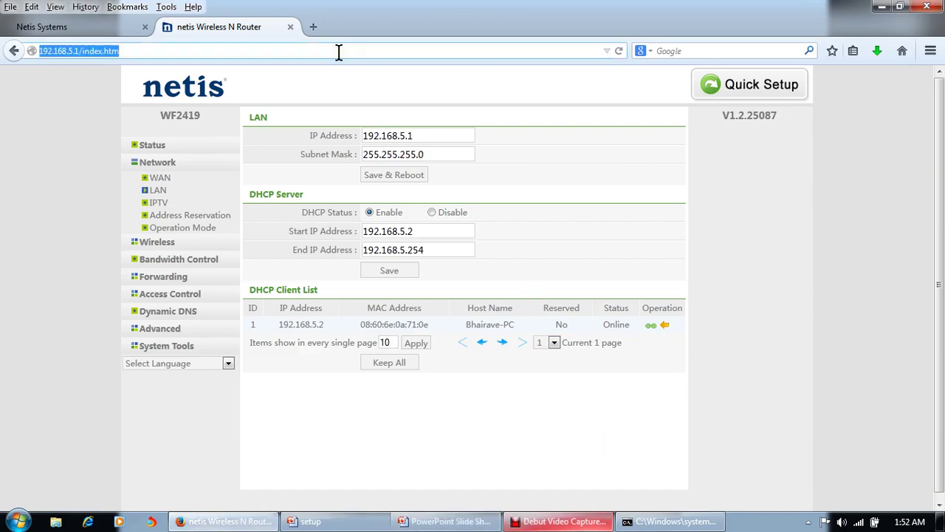
pyautogui.click(159, 183)
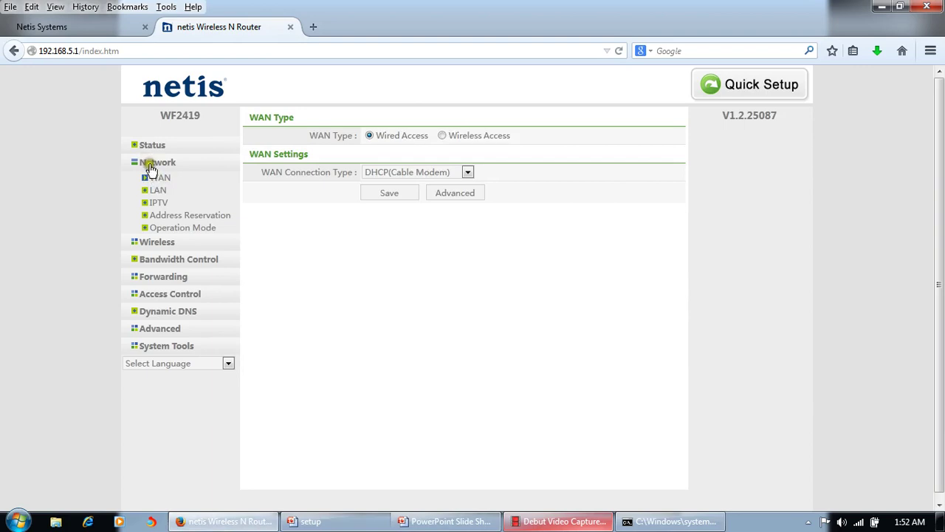
pyautogui.click(458, 174)
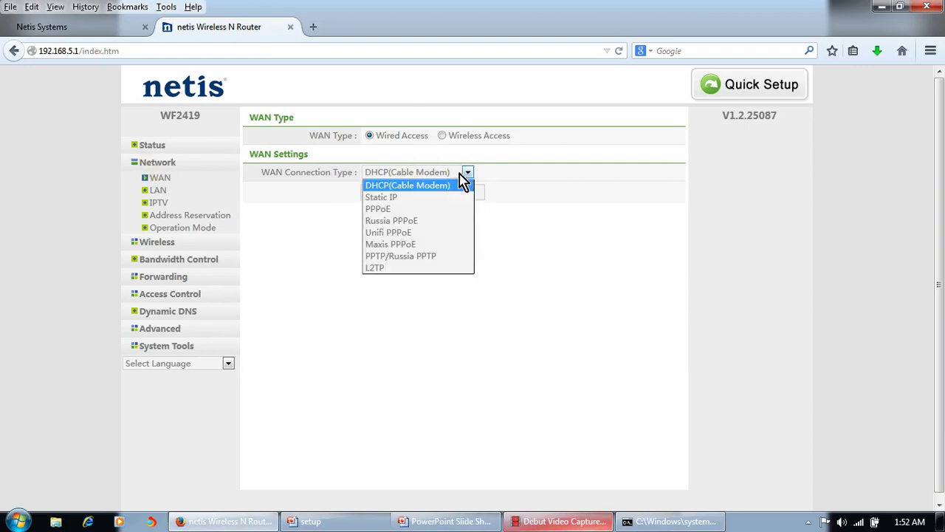
pyautogui.click(536, 200)
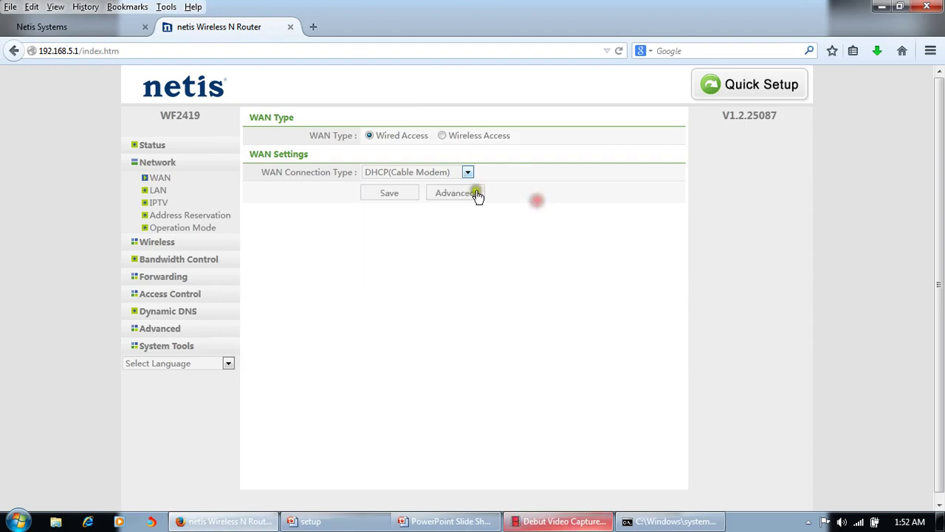
pyautogui.click(438, 173)
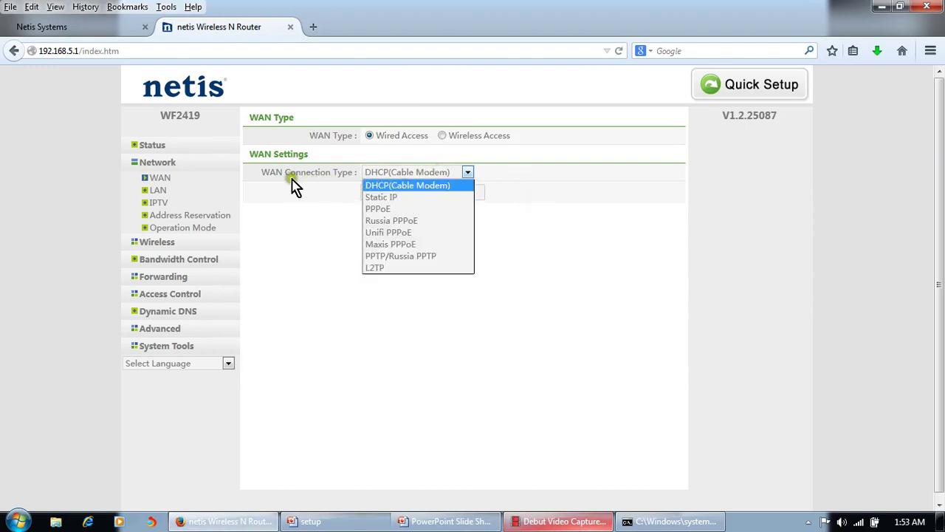
pyautogui.click(422, 210)
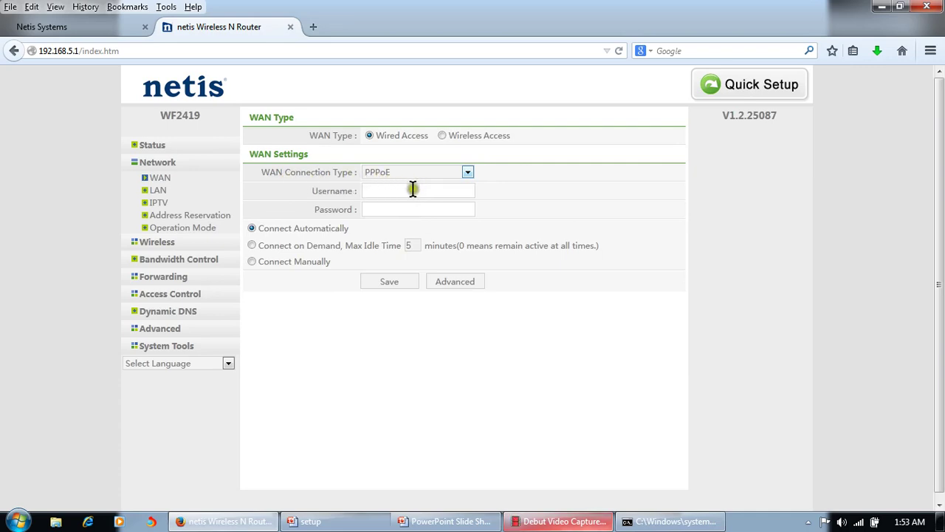
pyautogui.click(412, 190)
pyautogui.click(412, 210)
# Try Static IP, then set the connection type back to DHCP(Cable Modem) and save
pyautogui.click(469, 173)
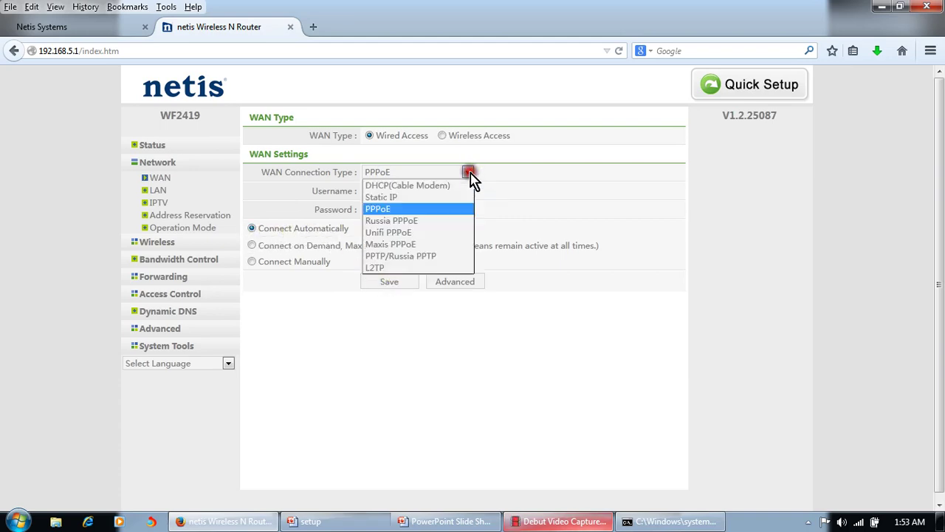
pyautogui.click(414, 197)
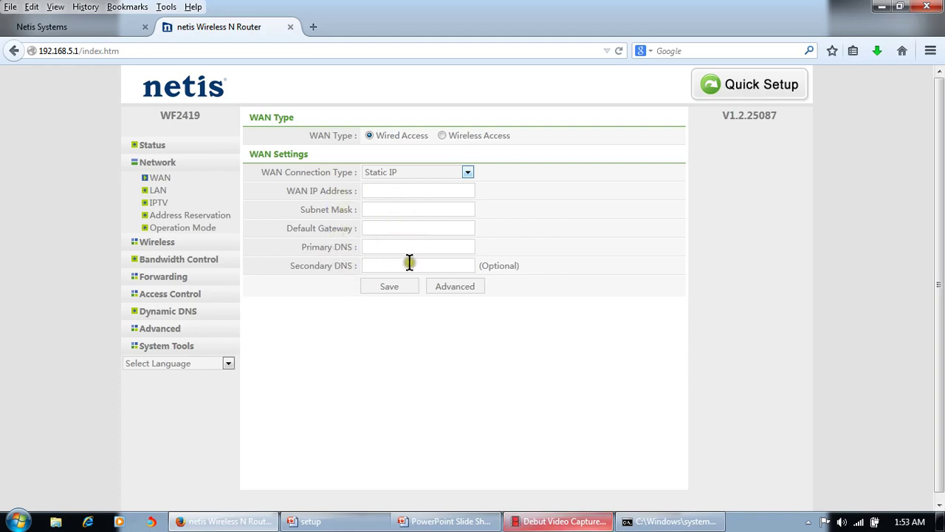
pyautogui.click(495, 175)
pyautogui.click(469, 172)
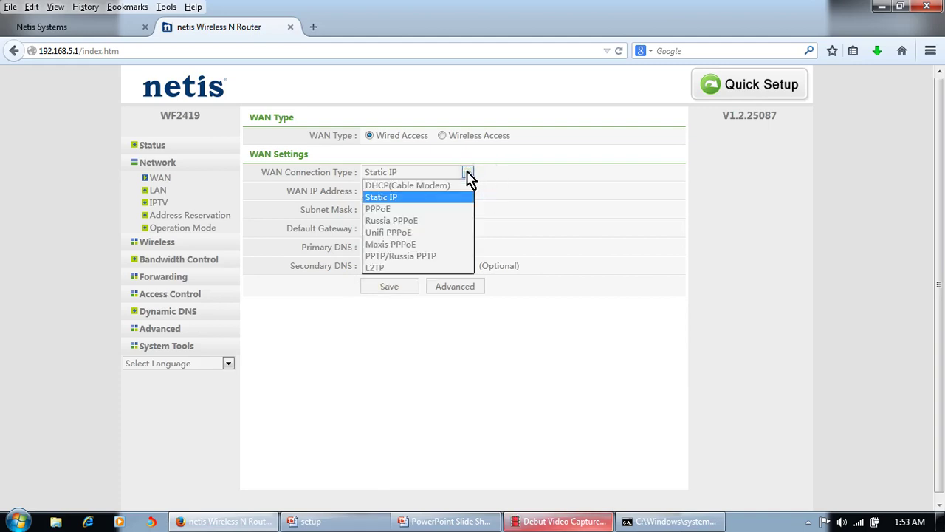
pyautogui.click(421, 185)
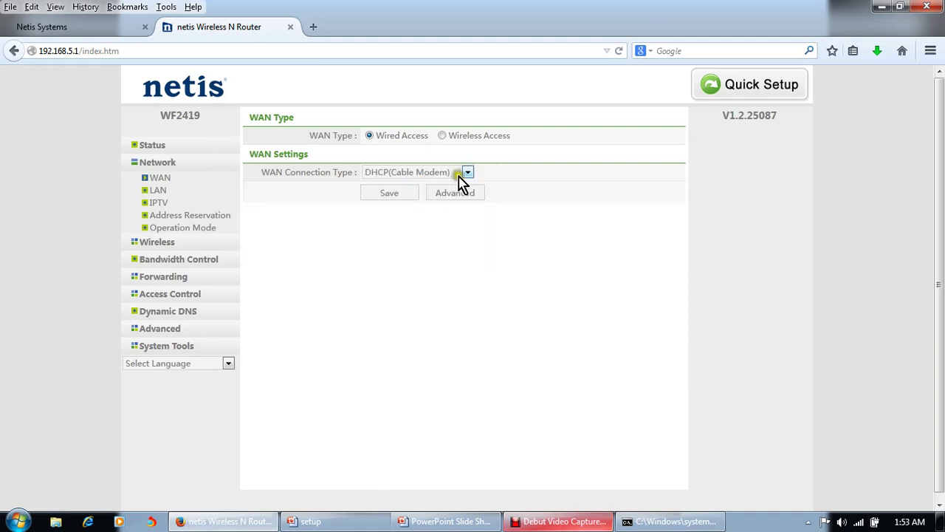
pyautogui.click(531, 177)
pyautogui.click(388, 195)
# Connect the router's WAN link from the Status page
pyautogui.click(154, 146)
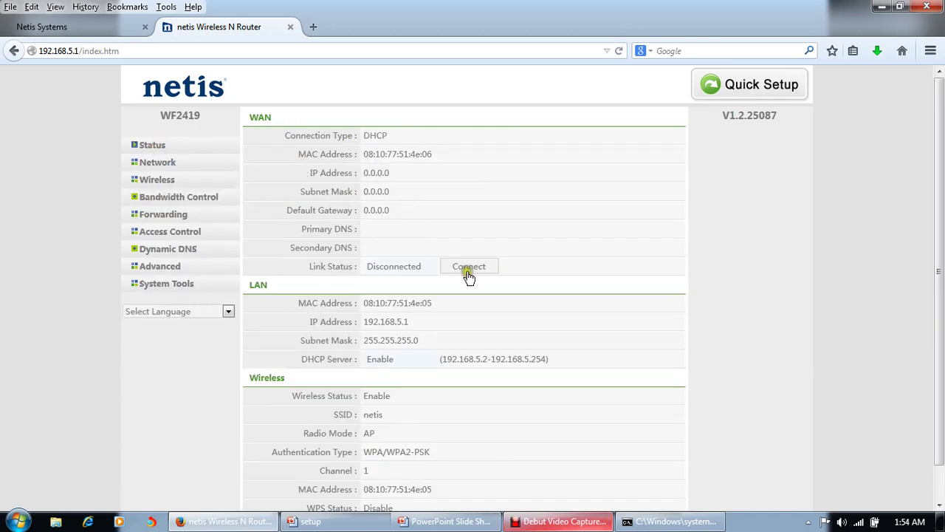
pyautogui.click(469, 270)
pyautogui.click(474, 268)
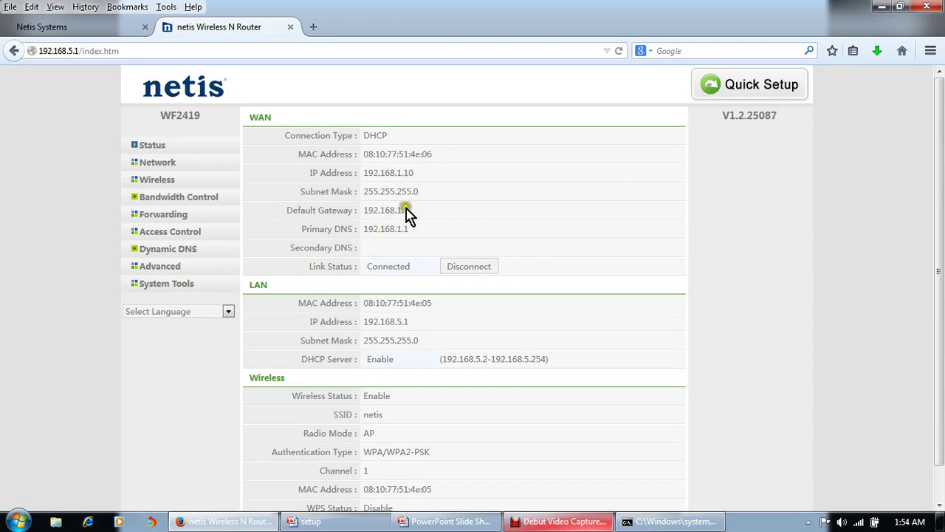
# Try Static IP and PPPoE, return WAN to DHCP(Cable Modem), and view the status overview
pyautogui.click(157, 162)
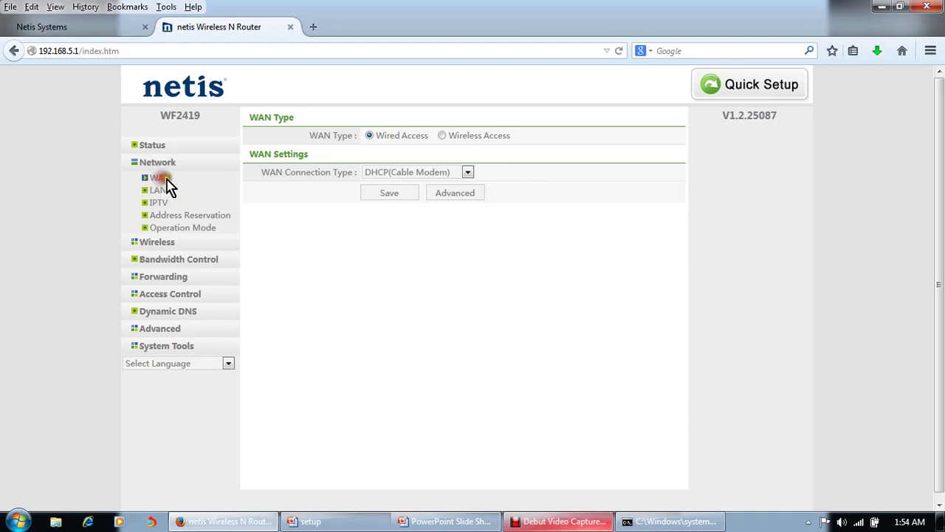
pyautogui.click(466, 174)
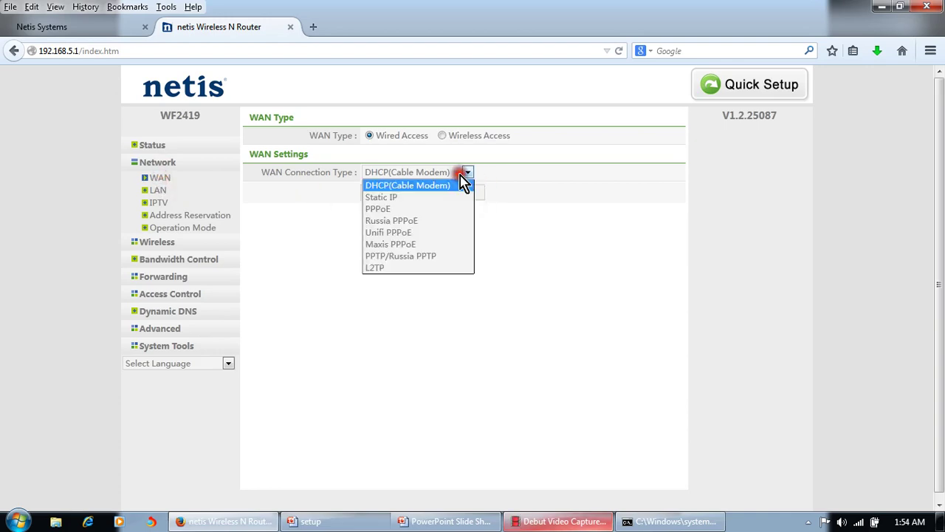
pyautogui.click(406, 201)
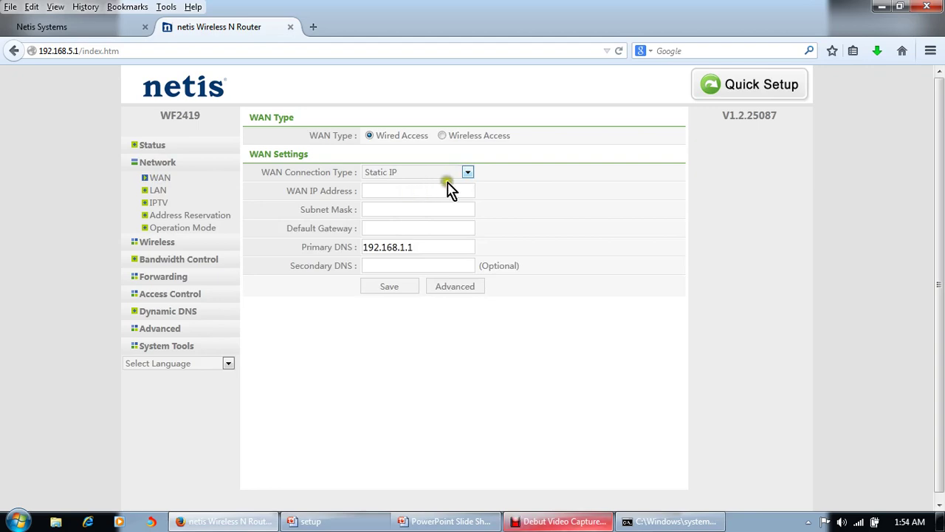
pyautogui.click(468, 172)
pyautogui.click(423, 210)
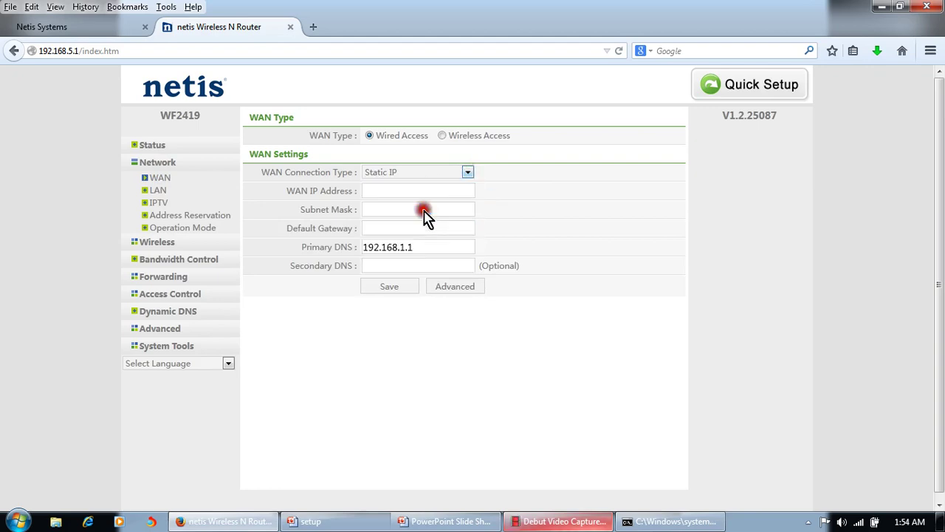
pyautogui.click(469, 172)
pyautogui.click(413, 186)
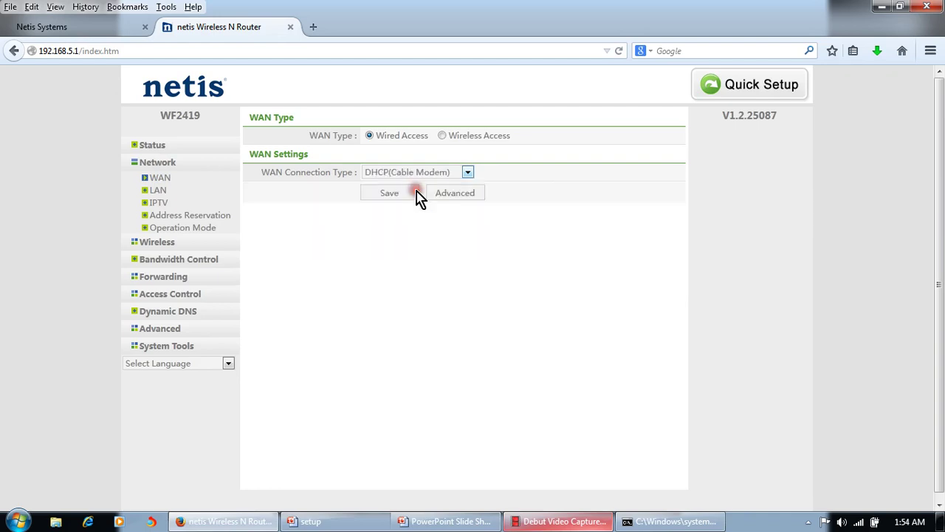
pyautogui.click(157, 146)
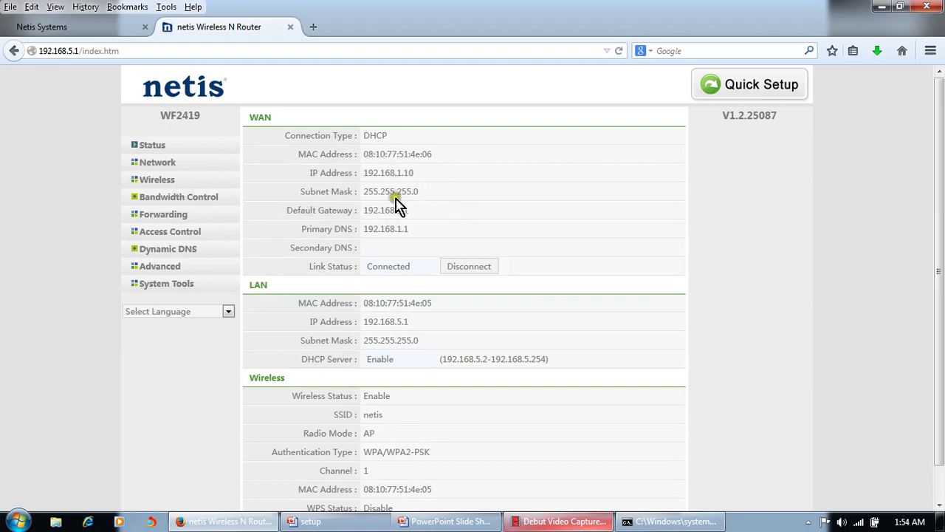
# Load google.com in a new tab, then return to the netis Wireless N Router tab
pyautogui.click(313, 28)
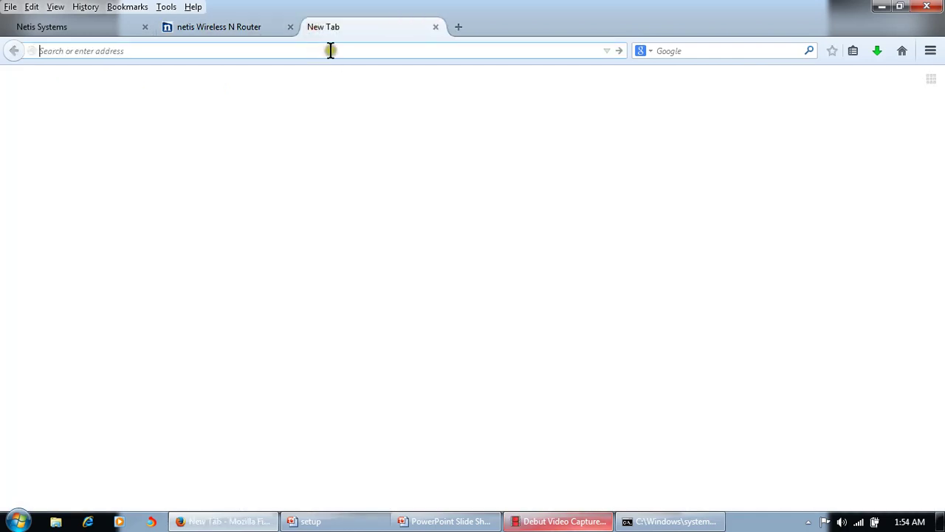
pyautogui.click(330, 50)
pyautogui.write('google.com/')
pyautogui.press('Return')
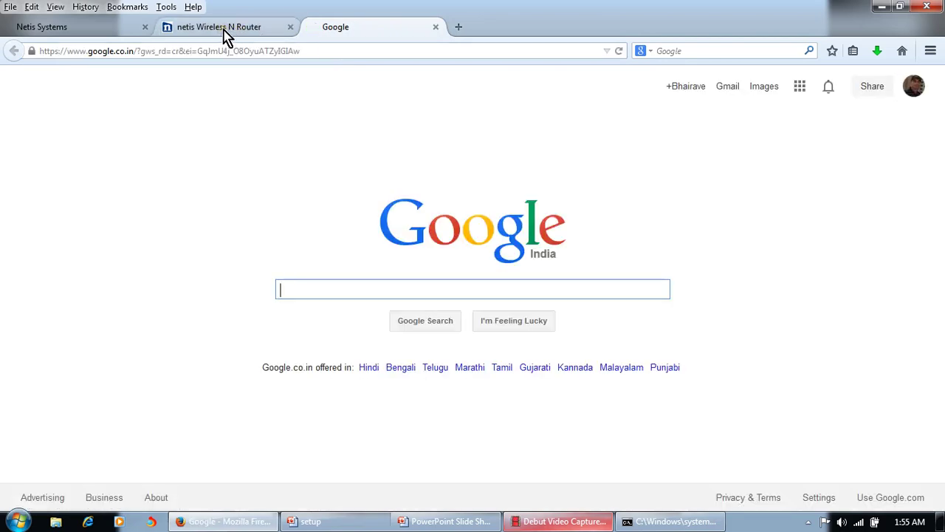
pyautogui.click(225, 34)
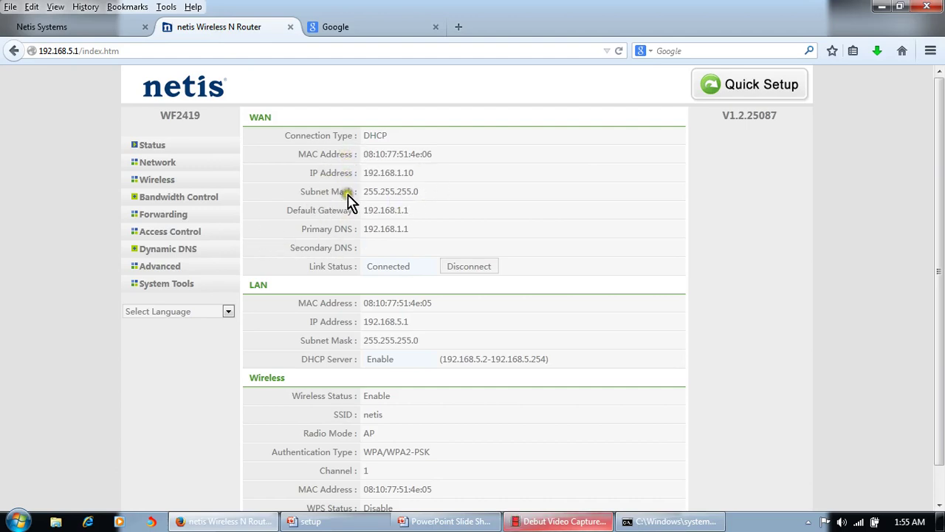
# In Wireless Settings, rename the SSID from netis to Home
pyautogui.click(155, 181)
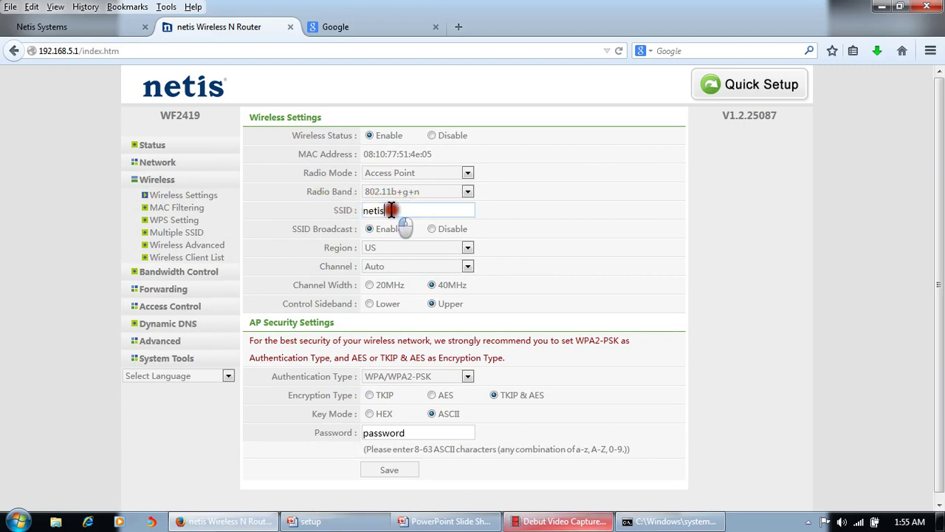
pyautogui.moveTo(391, 212); pyautogui.dragTo(346, 211)
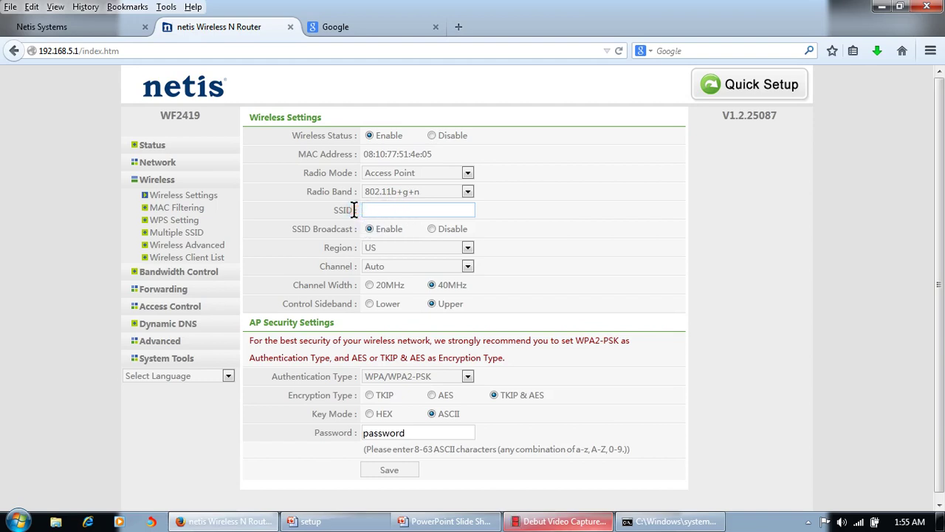
pyautogui.write('Home')
pyautogui.scroll(-1, 753, 268)
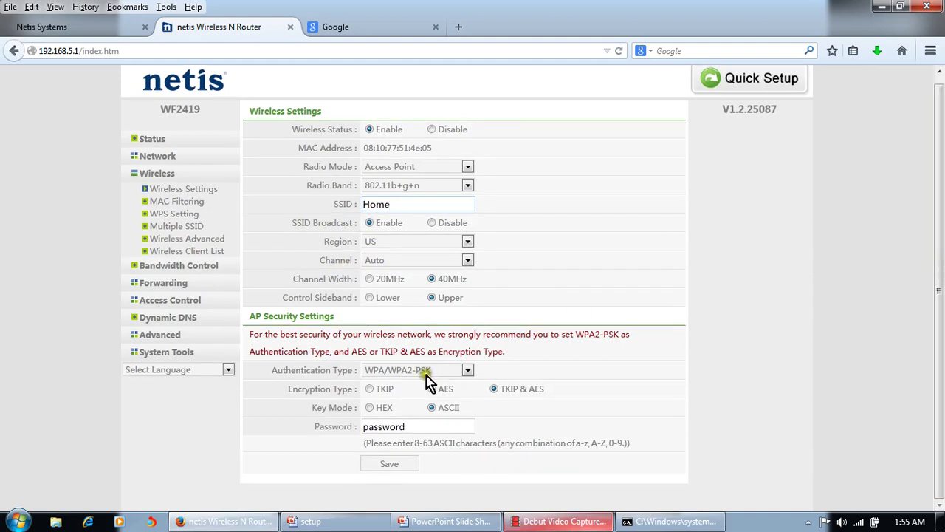
# Keep WPA/WPA2-PSK authentication, enter a new wireless password, and save the settings
pyautogui.click(467, 371)
pyautogui.click(467, 370)
pyautogui.moveTo(414, 431); pyautogui.dragTo(361, 428)
pyautogui.click(426, 428)
pyautogui.press('BackSpace')
pyautogui.press('BackSpace')
pyautogui.press('BackSpace')
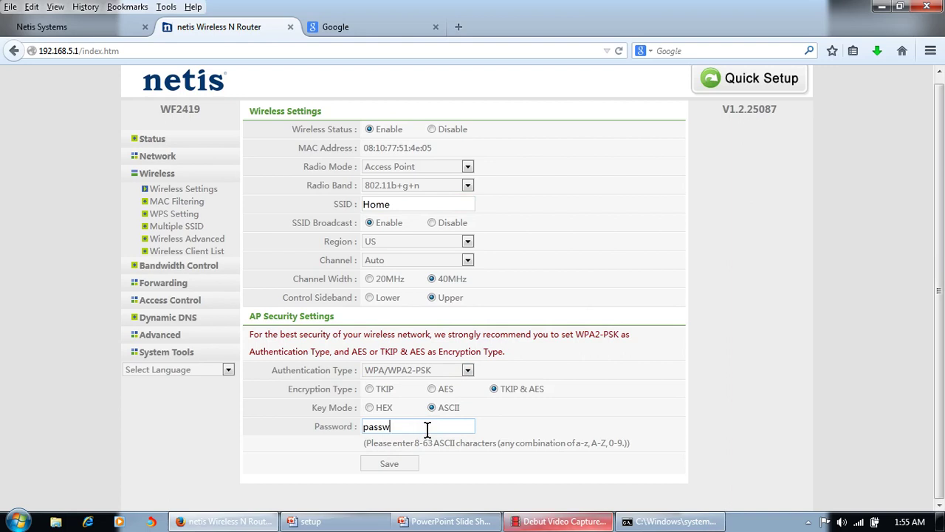
pyautogui.press('BackSpace')
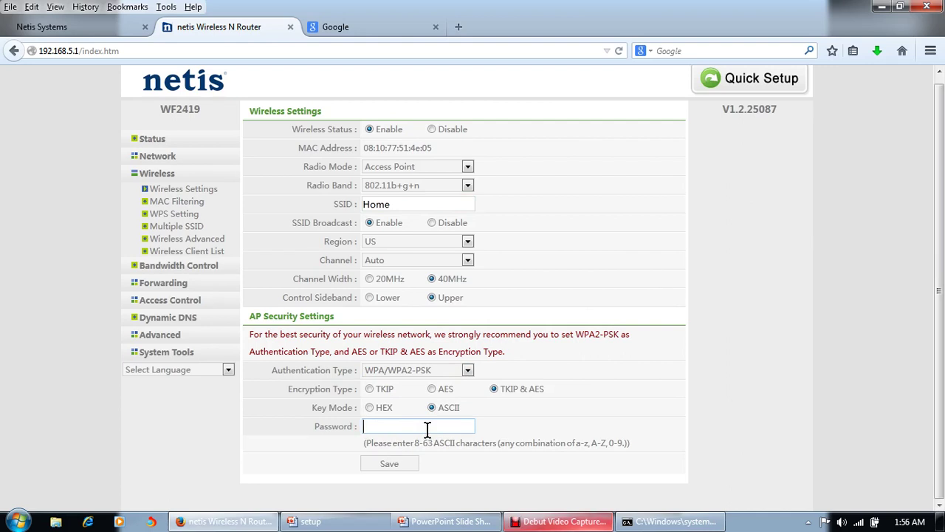
pyautogui.write('12345678')
pyautogui.click(414, 464)
pyautogui.click(405, 464)
pyautogui.click(390, 464)
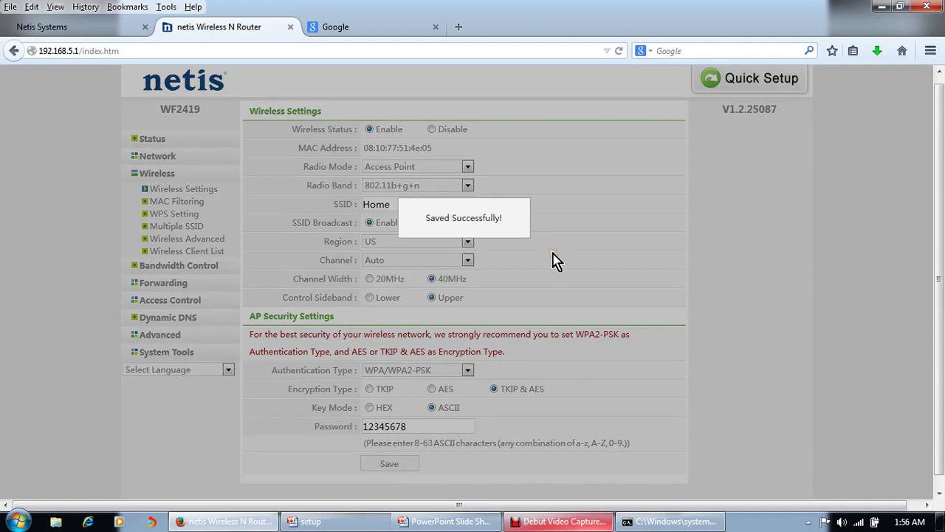
pyautogui.click(526, 244)
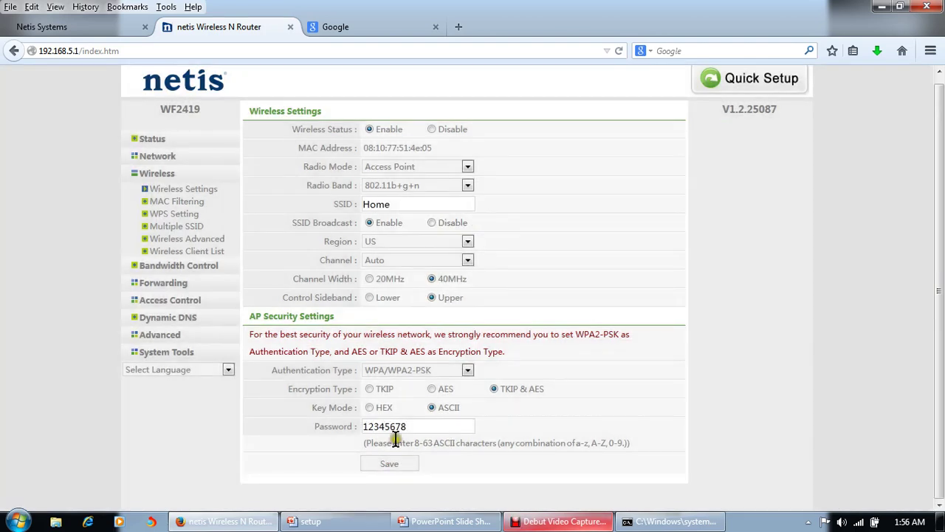
pyautogui.click(389, 473)
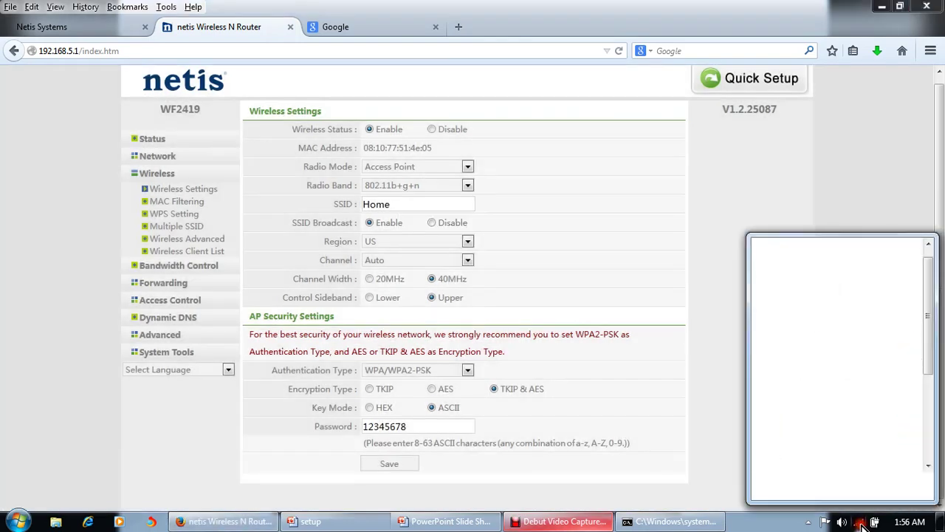
# Refresh the tray wireless network list repeatedly until the Home network shows up
pyautogui.click(861, 522)
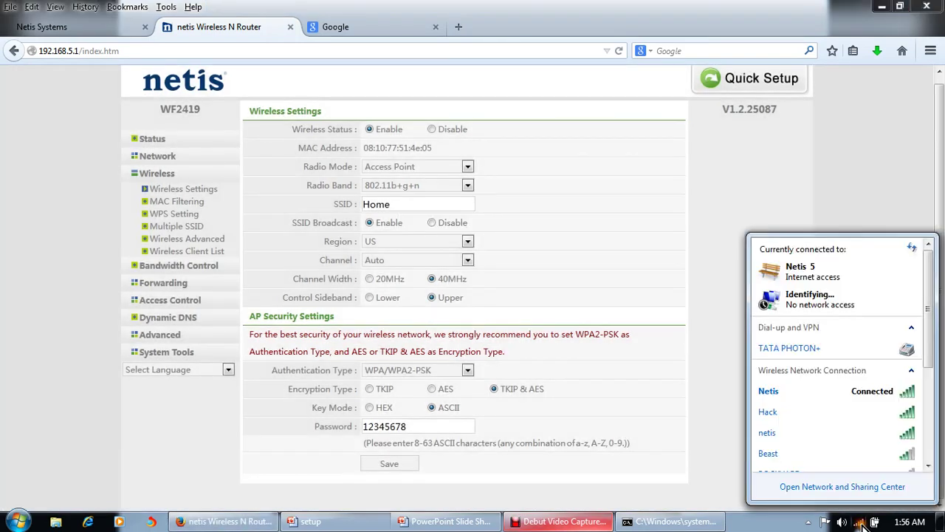
pyautogui.click(913, 251)
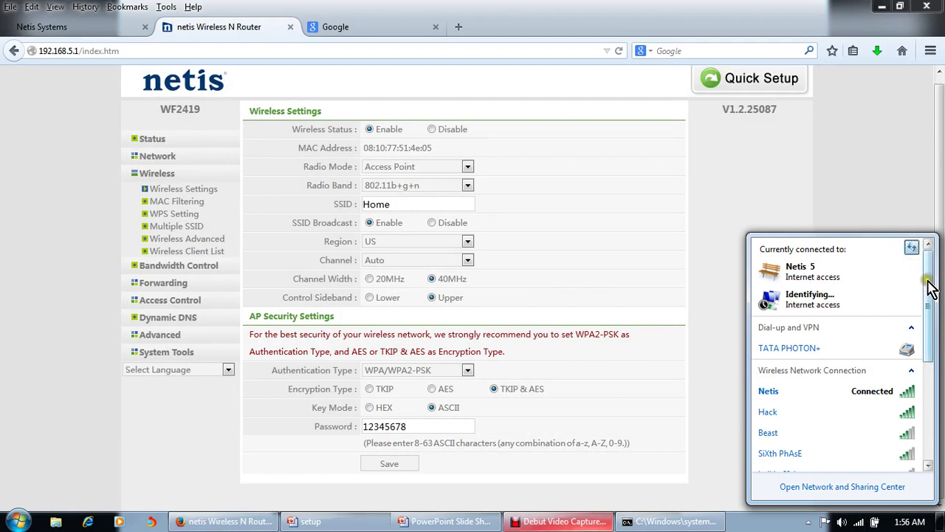
pyautogui.moveTo(932, 286); pyautogui.dragTo(925, 246)
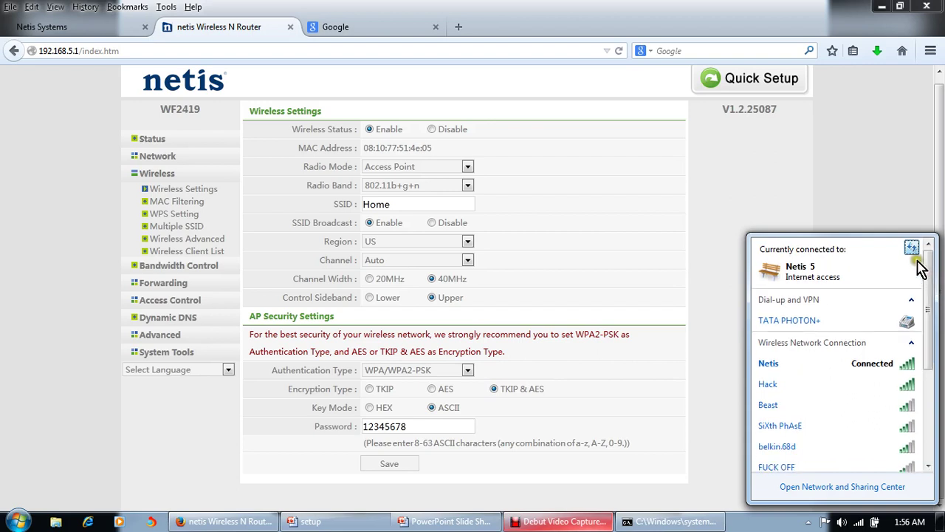
pyautogui.click(913, 250)
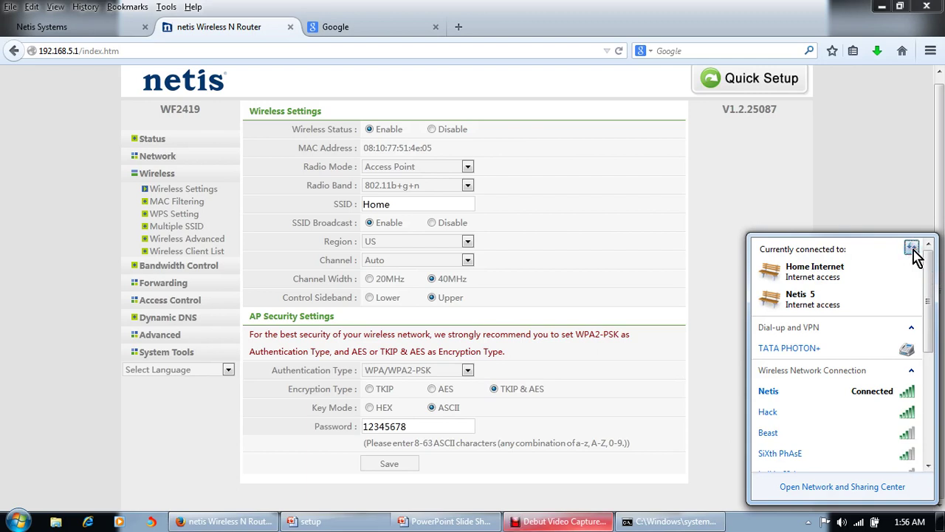
pyautogui.moveTo(934, 312)
pyautogui.mouseDown()
pyautogui.moveTo(934, 361)
pyautogui.moveTo(930, 308)
pyautogui.mouseUp()
pyautogui.click(891, 214)
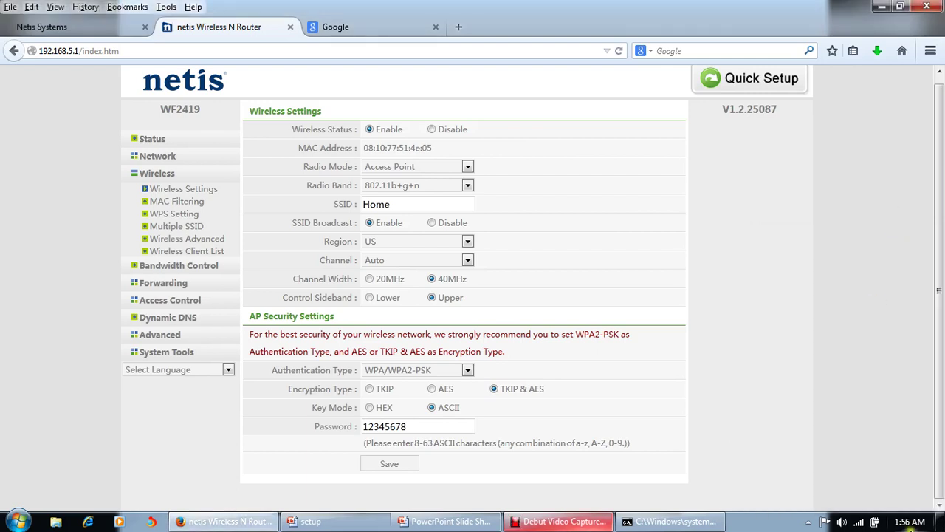
pyautogui.click(861, 523)
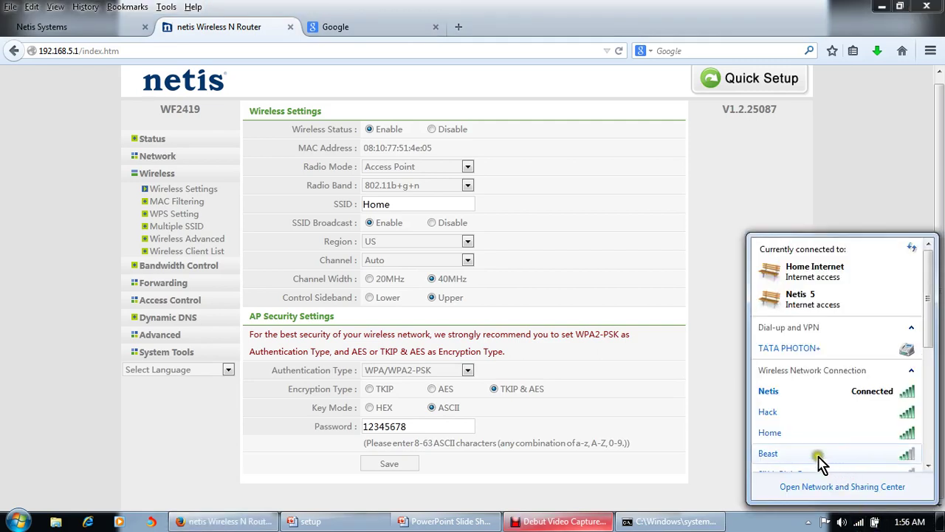
pyautogui.moveTo(810, 437)
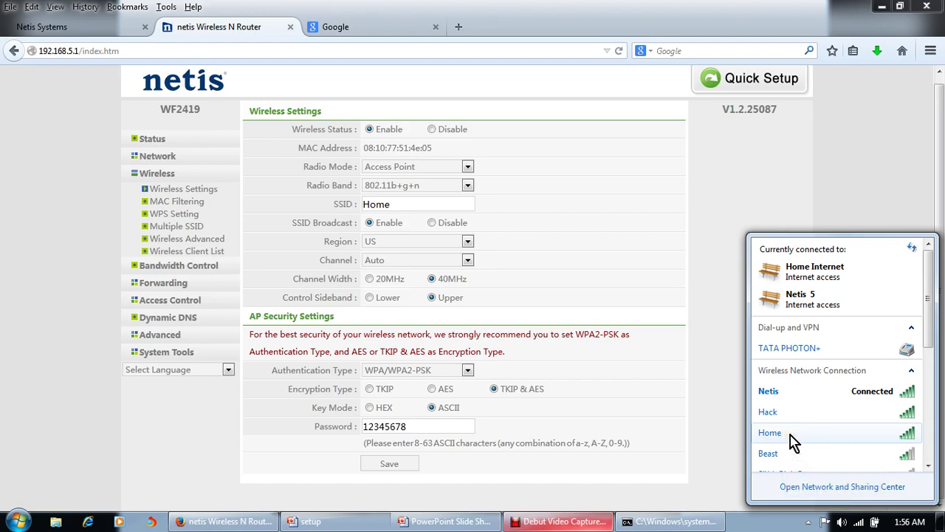
# Connect to Home, entering the Wi-Fi security key and re-entering it after a failed attempt
pyautogui.doubleClick(788, 435)
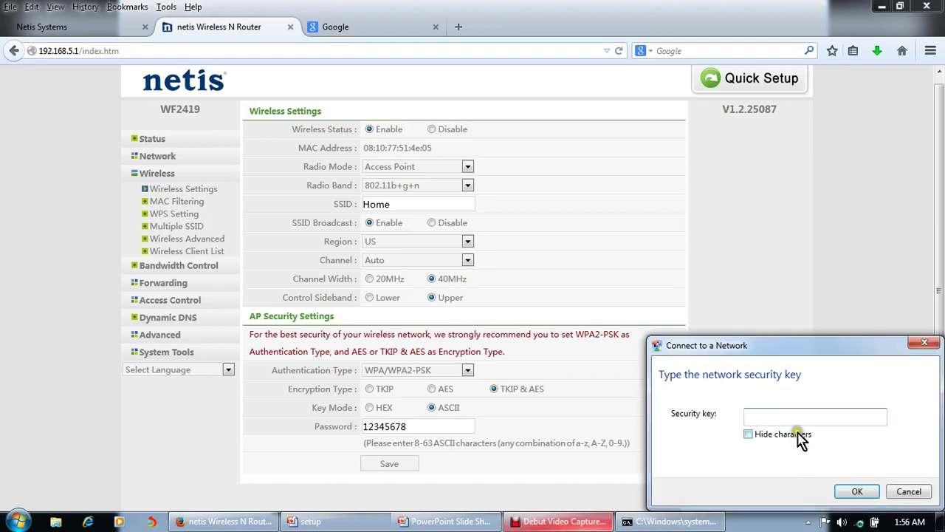
pyautogui.write('1234568')
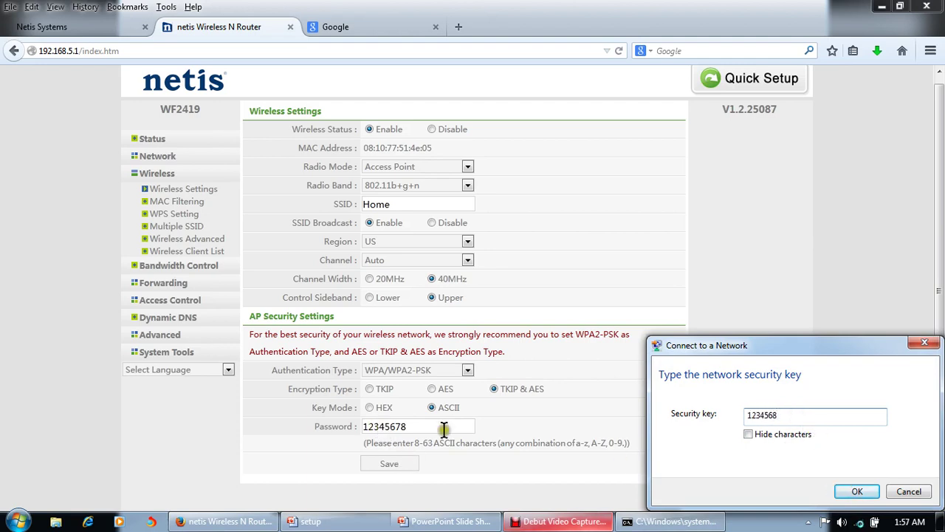
pyautogui.click(860, 491)
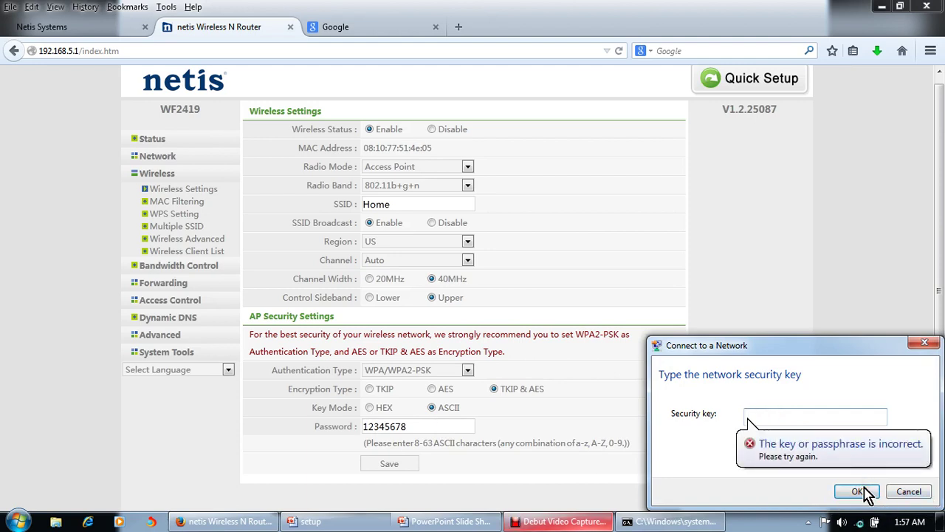
pyautogui.click(821, 417)
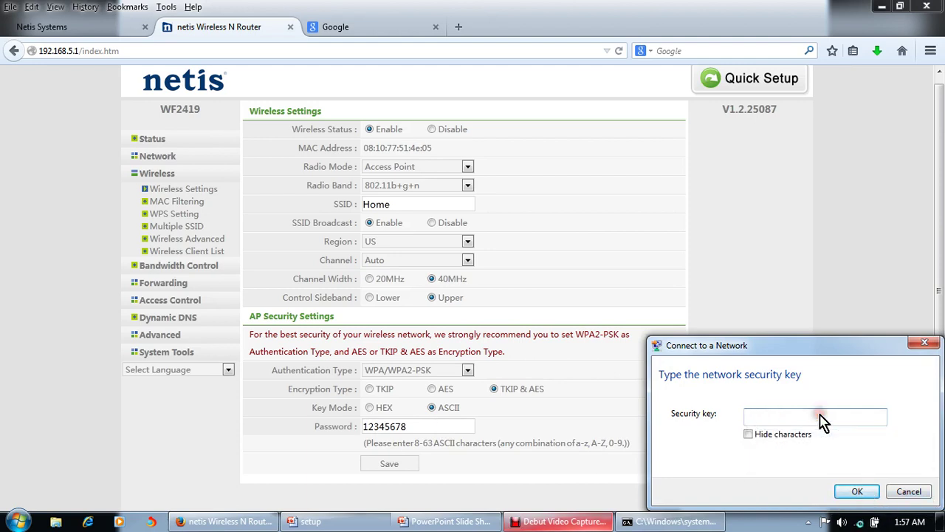
pyautogui.write('12345678')
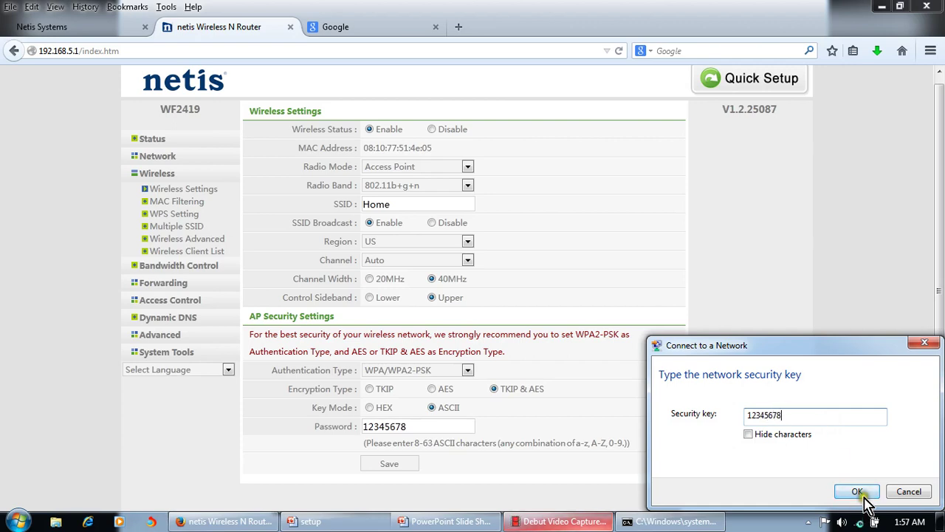
pyautogui.click(858, 492)
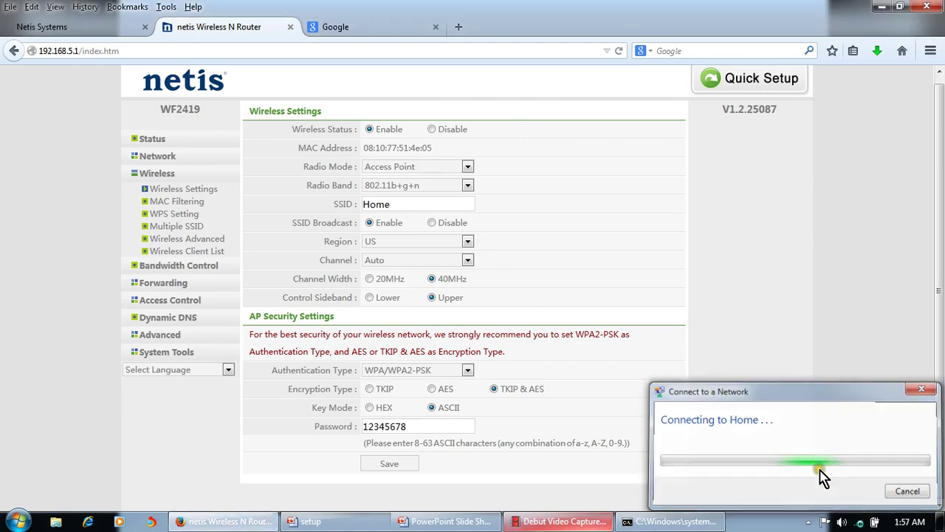
# Dismiss the network location prompt and reopen the wireless list to see Home connected
pyautogui.click(859, 522)
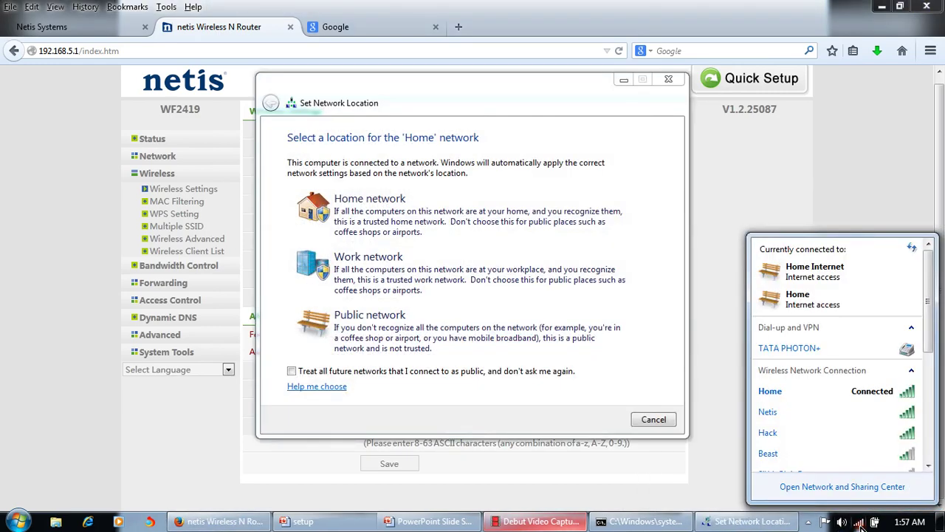
pyautogui.click(656, 419)
pyautogui.click(859, 522)
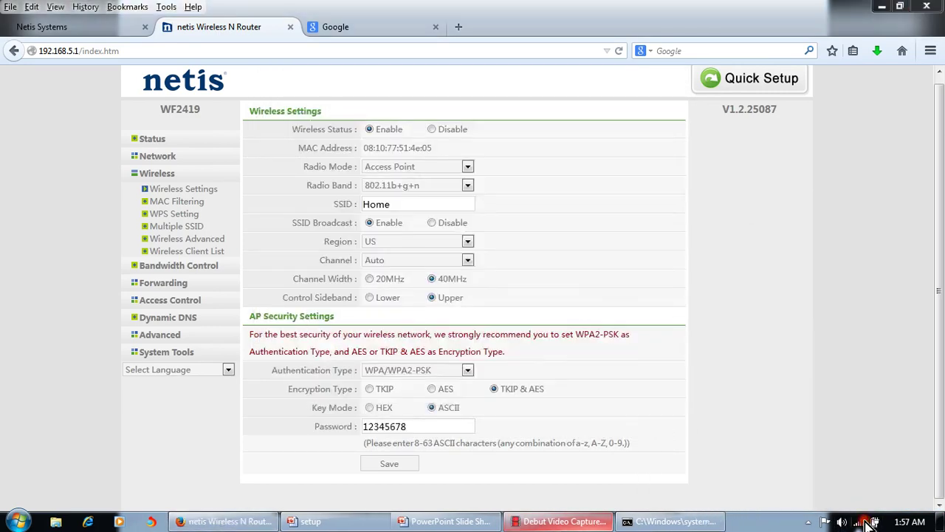
pyautogui.moveTo(878, 405)
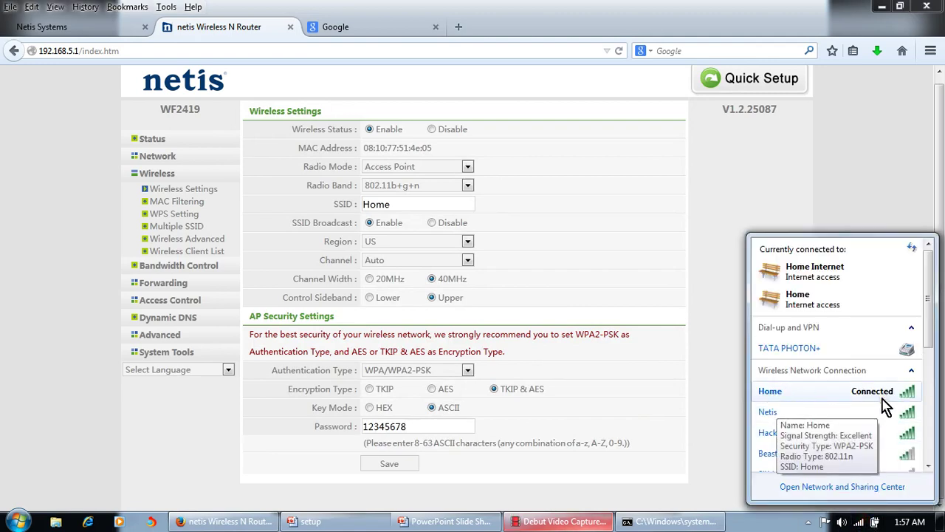
# Close the old Google tab and try loading google.com in a new tab, closing it when it stalls
pyautogui.click(435, 28)
pyautogui.click(316, 27)
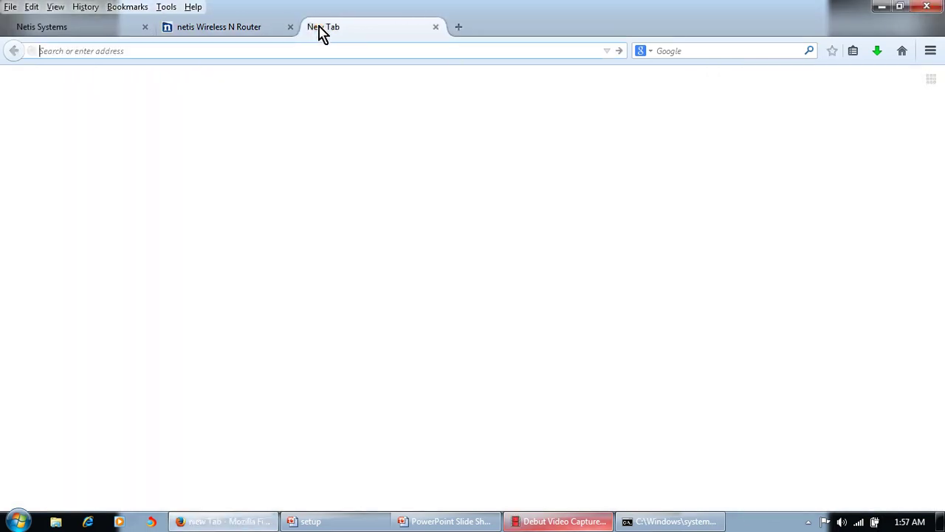
pyautogui.write('google.com/')
pyautogui.press('Return')
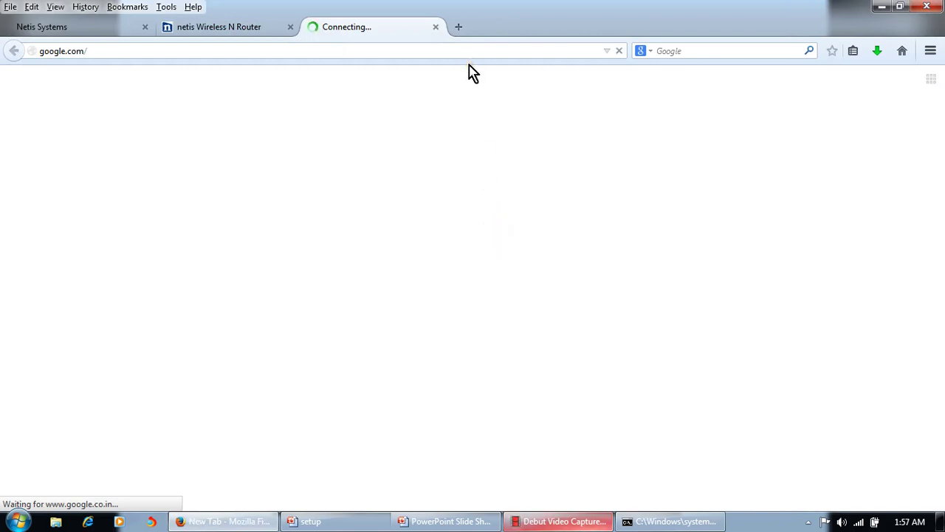
pyautogui.click(435, 28)
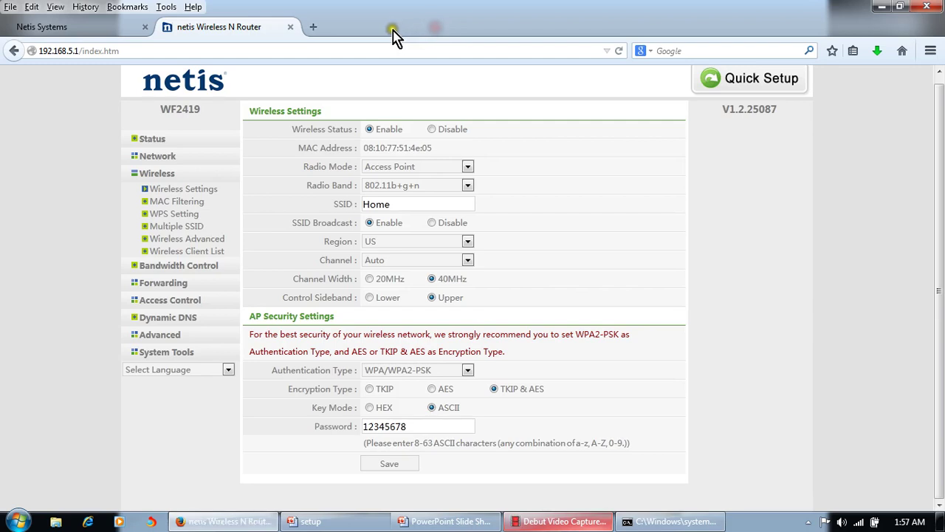
# Load google.com in another new tab and check the wireless network list
pyautogui.click(315, 28)
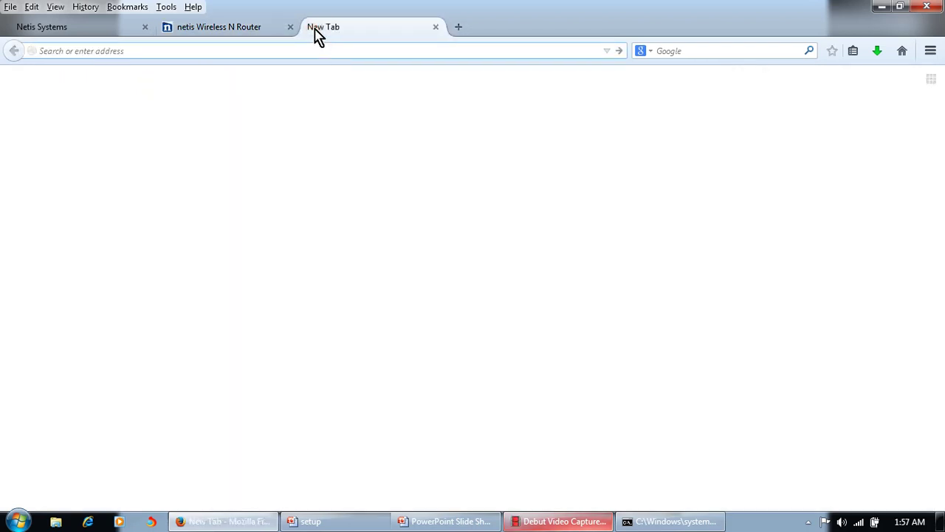
pyautogui.write('google.com')
pyautogui.press('Return')
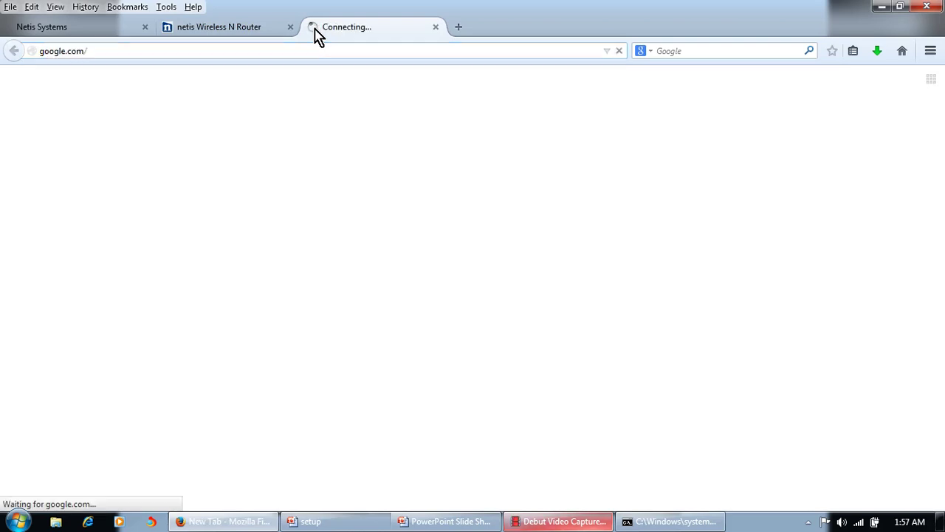
pyautogui.press('Escape')
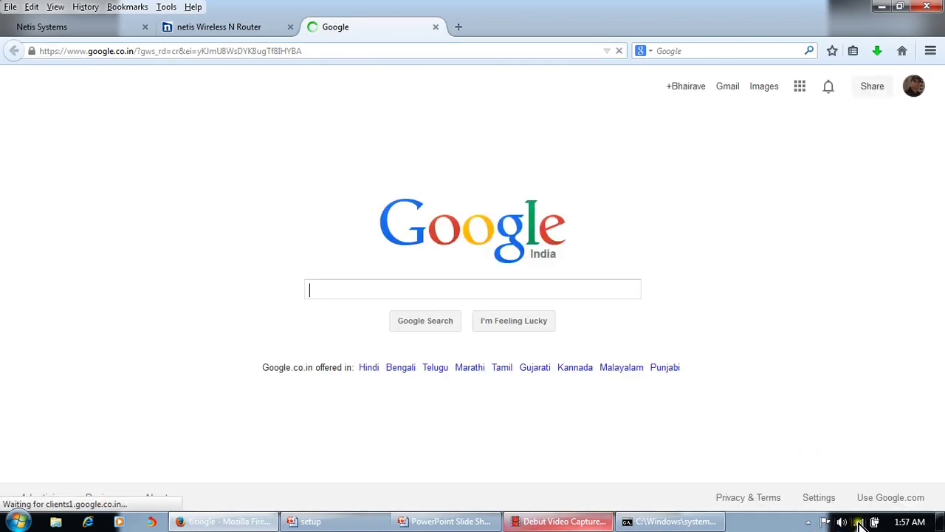
pyautogui.click(859, 522)
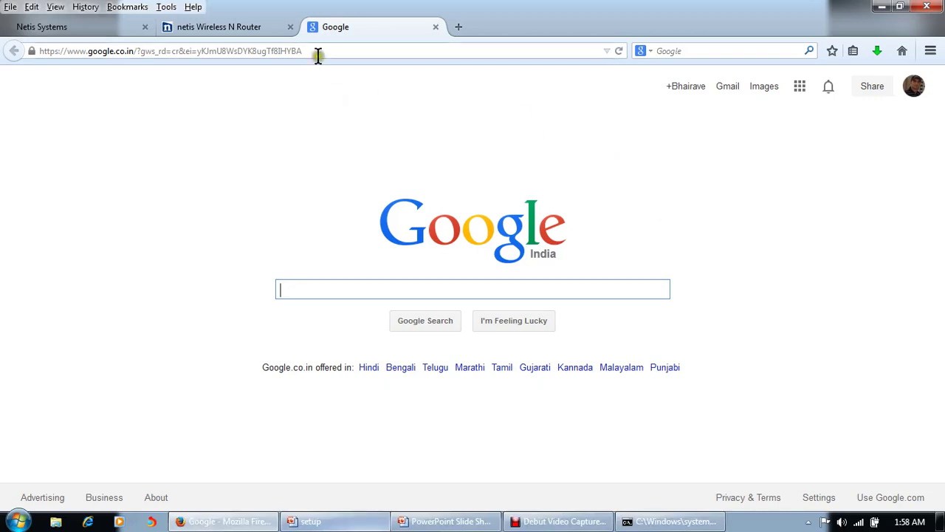
# Go to netis-systems.com and open its Support > FAQ page
pyautogui.click(317, 51)
pyautogui.write('netis-systems.com/')
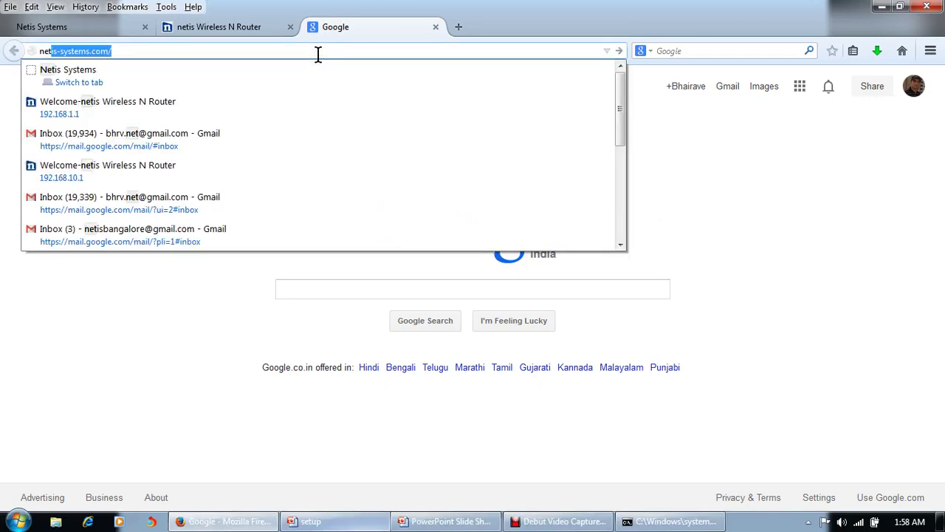
pyautogui.press('Return')
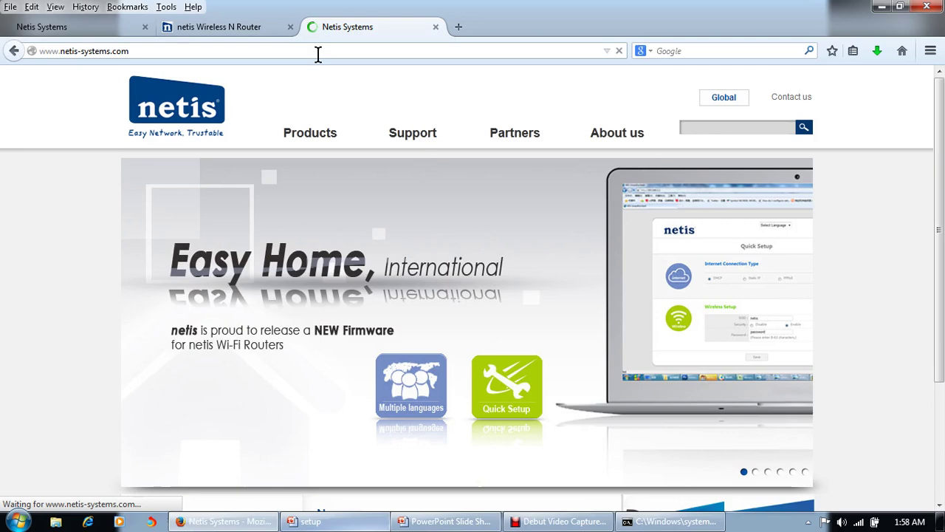
pyautogui.moveTo(378, 125)
pyautogui.click(397, 160)
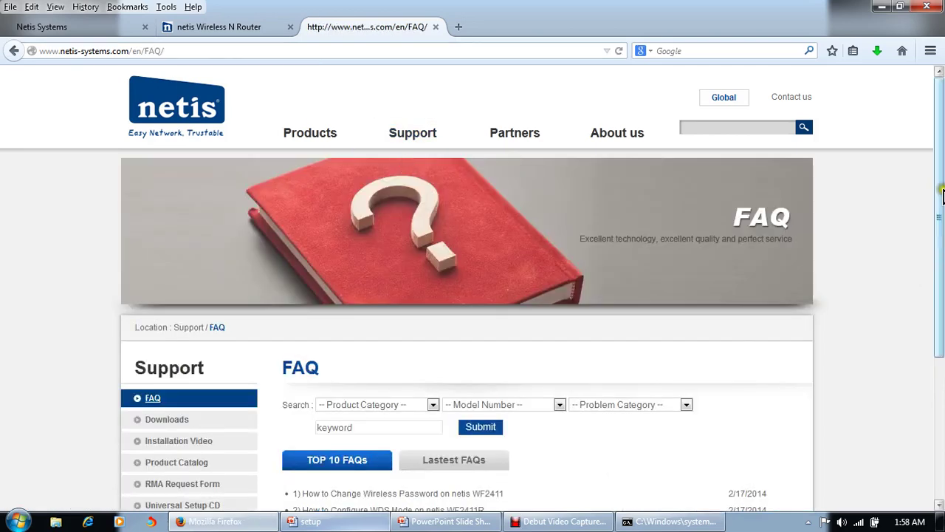
# Filter the FAQs by Wireless category and model WF2419, then submit the search
pyautogui.moveTo(940, 200); pyautogui.dragTo(941, 288)
pyautogui.click(401, 270)
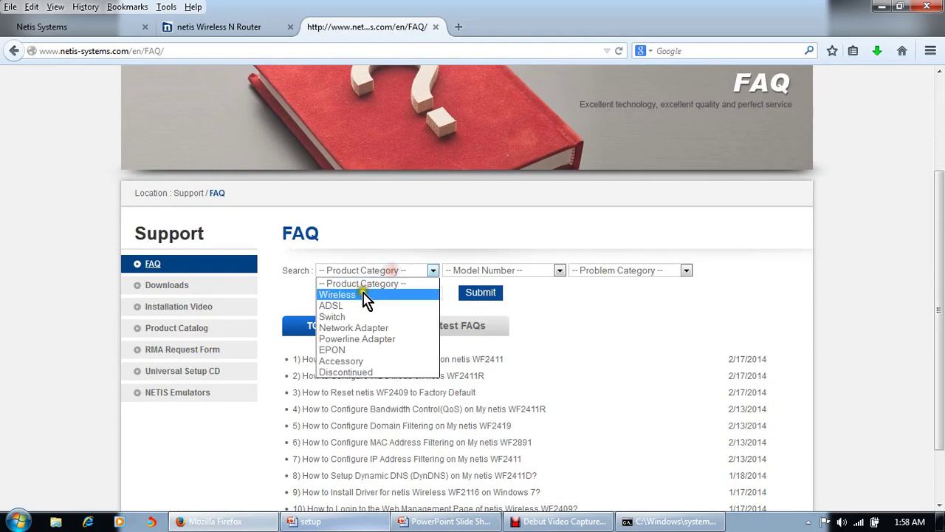
pyautogui.click(366, 295)
pyautogui.click(510, 271)
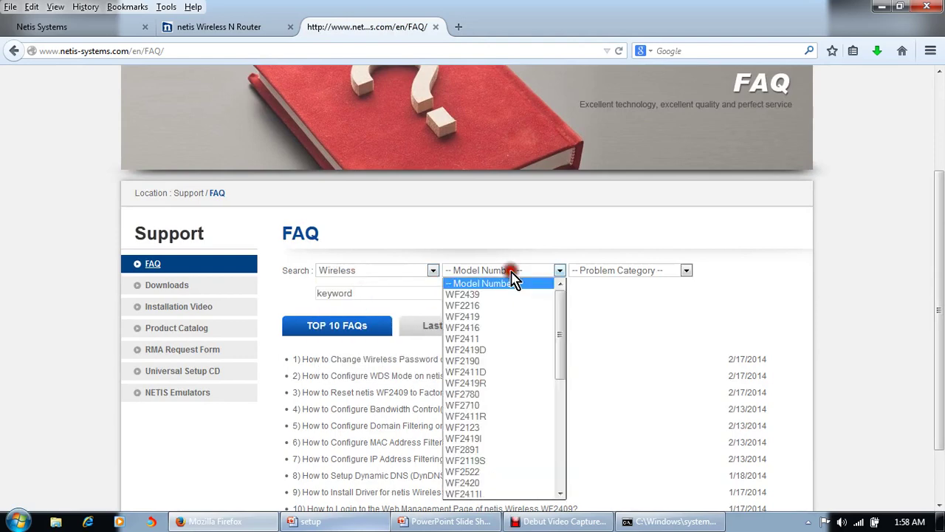
pyautogui.click(474, 318)
pyautogui.click(481, 294)
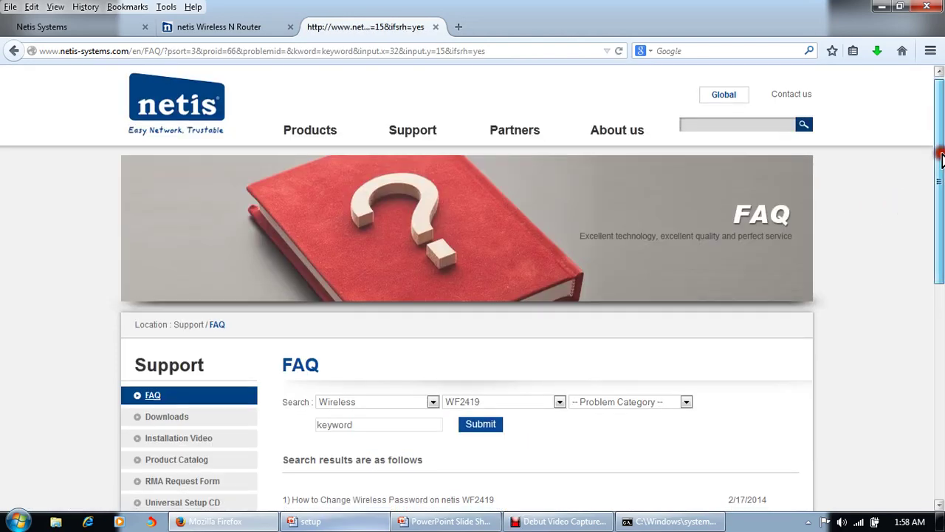
pyautogui.moveTo(942, 159); pyautogui.dragTo(941, 356)
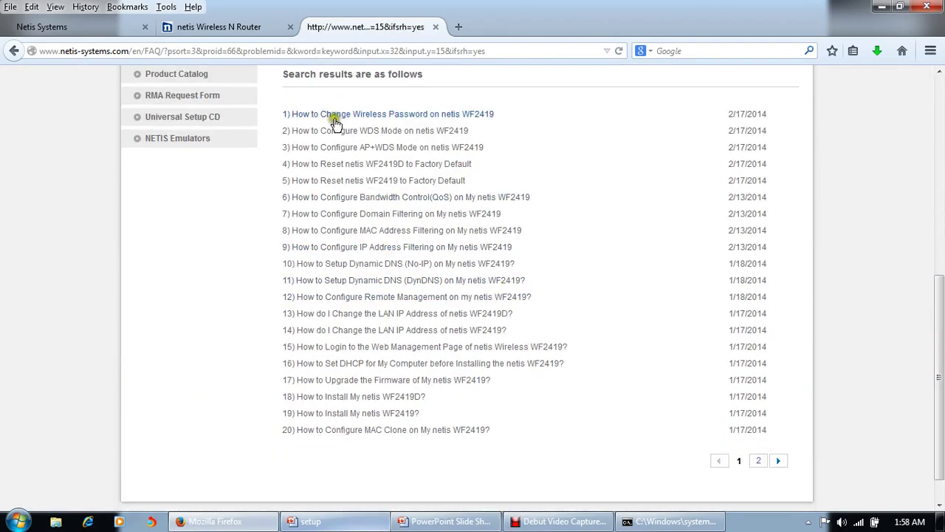